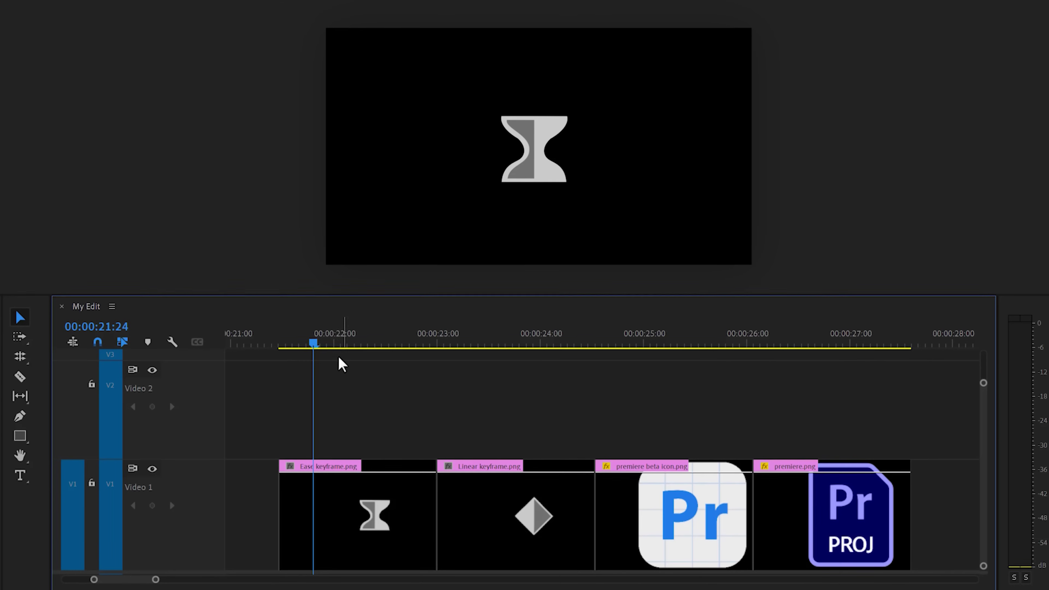
Drag Basic 3D, then Gaussian Blur, from the Effects panel onto the Ease keyframe.png clip
mouse_move(313, 342)
mouse_down()
mouse_move(770, 352)
mouse_move(331, 351)
mouse_up()
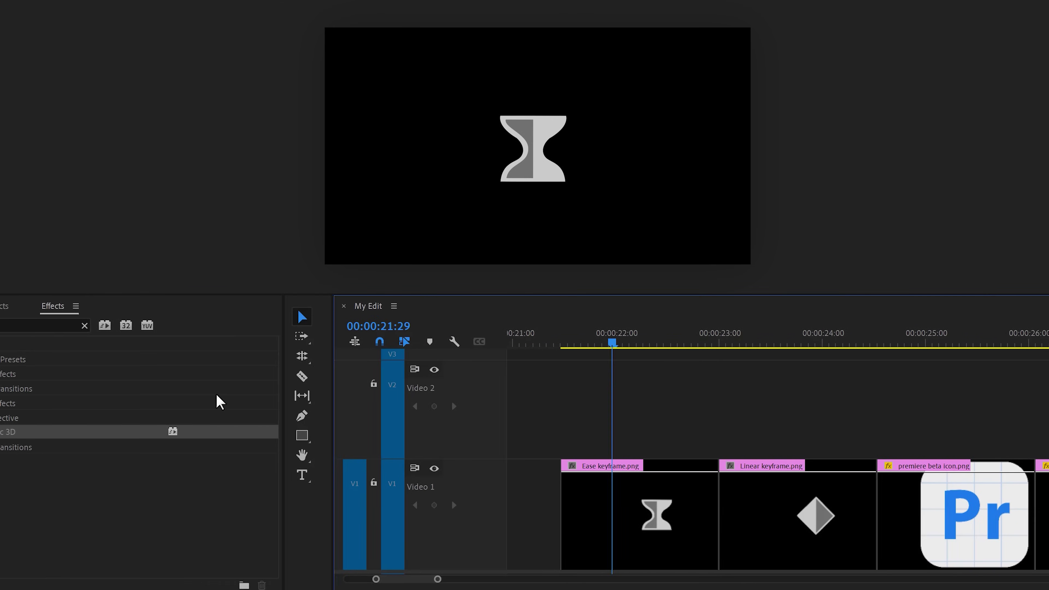
drag(6, 432, 610, 512)
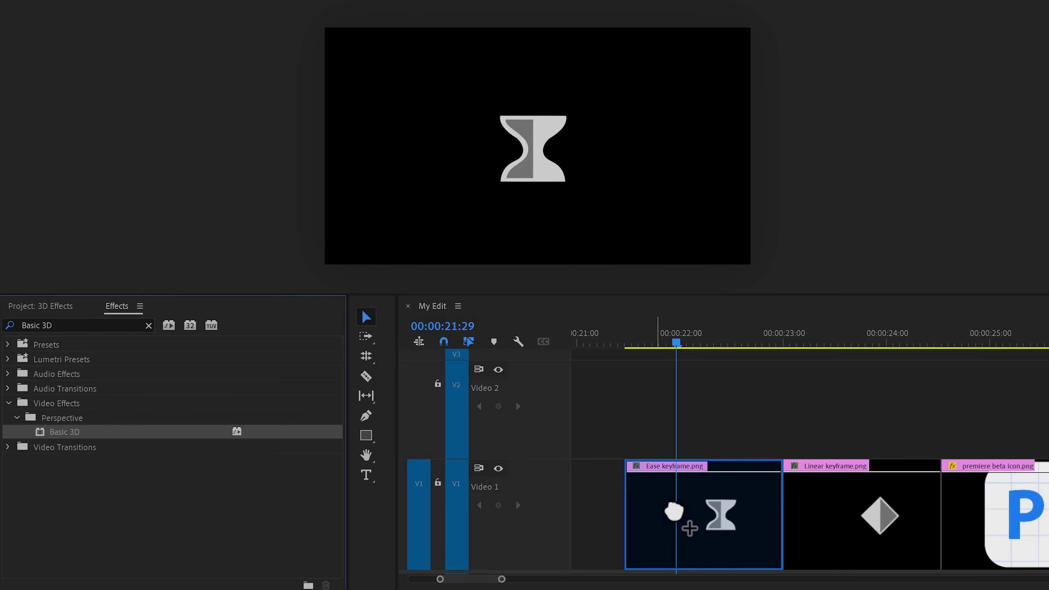
drag(674, 513, 730, 515)
triple_click(126, 325)
text(Gaussian )
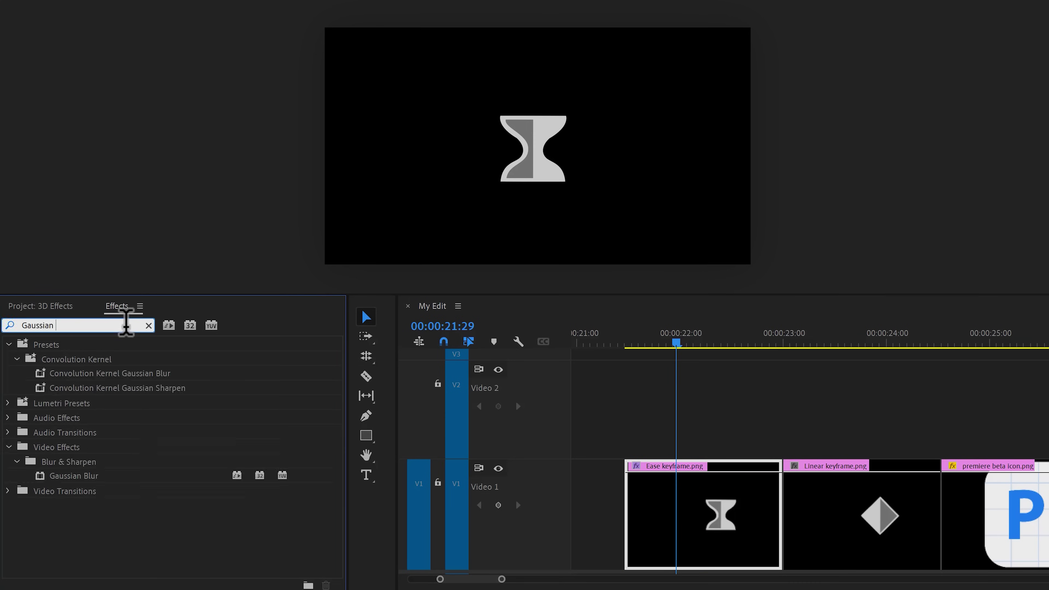
text(Blur)
drag(81, 460, 701, 518)
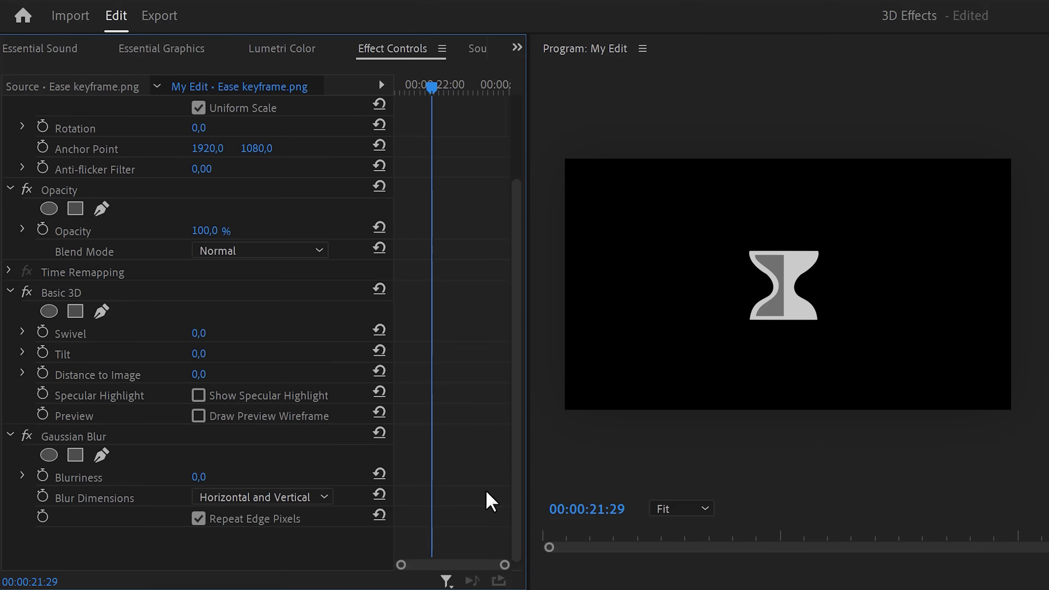
Set a starting Swivel keyframe of -90° at 00:00:21:14
drag(433, 91, 397, 83)
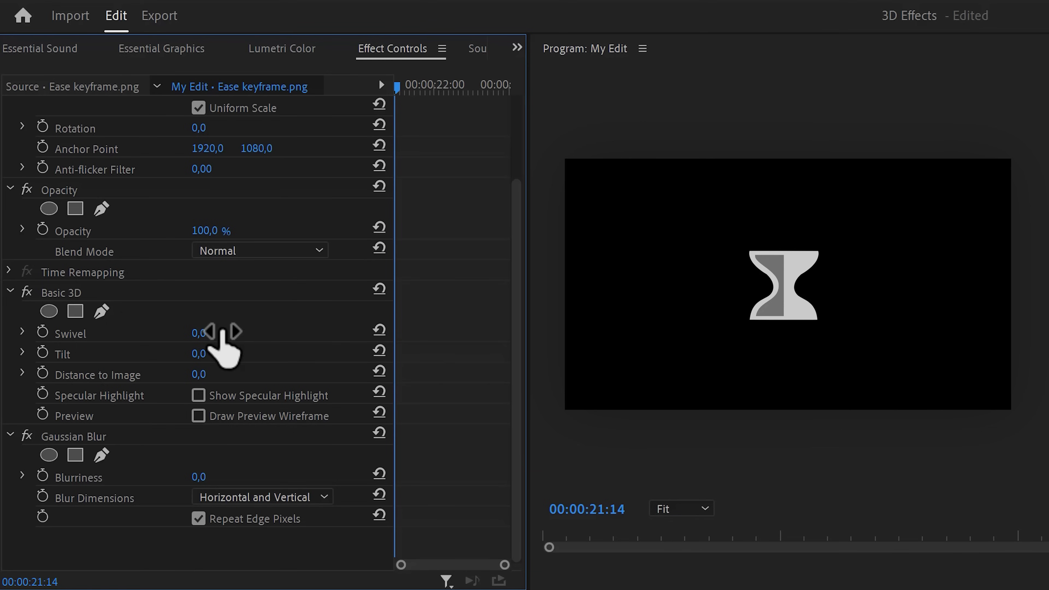
click(222, 333)
text(-90)
key(Return)
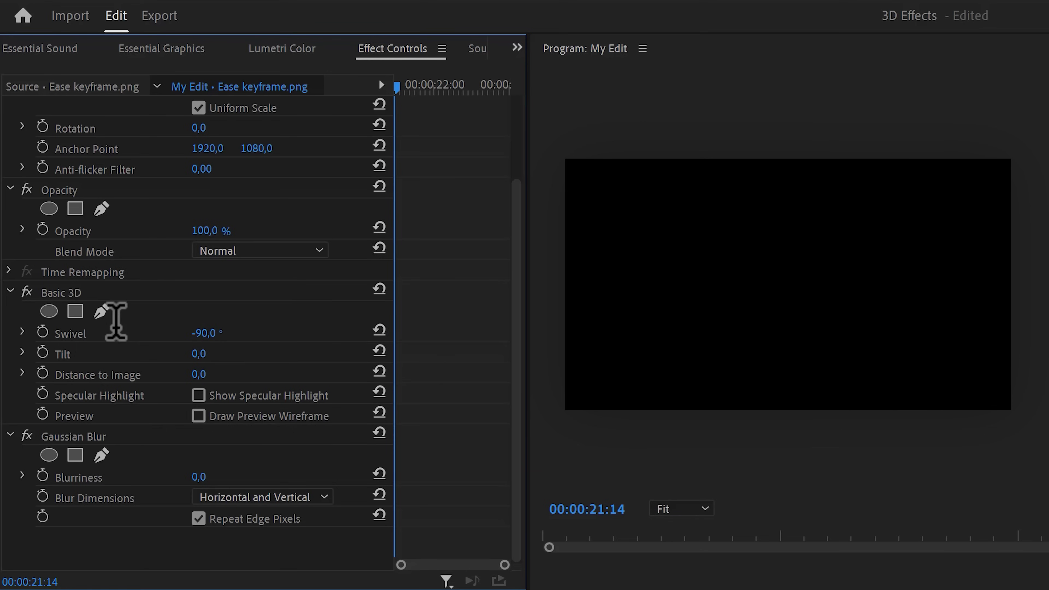
click(44, 333)
Keyframe Swivel 0° at 21:28 and copy that keyframe to 22:13 to hold the pose
drag(402, 86, 432, 89)
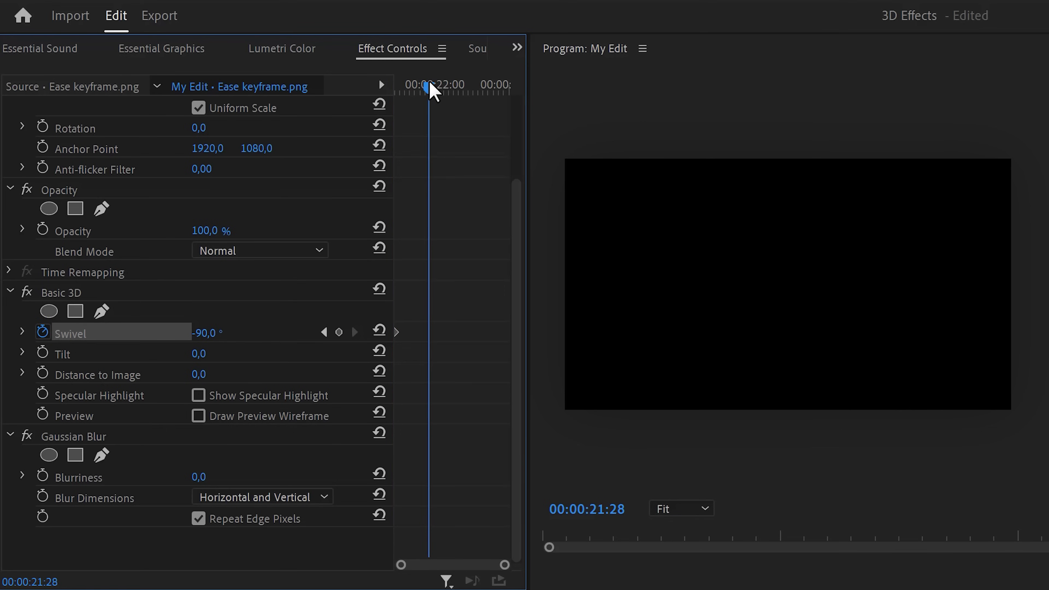
click(219, 332)
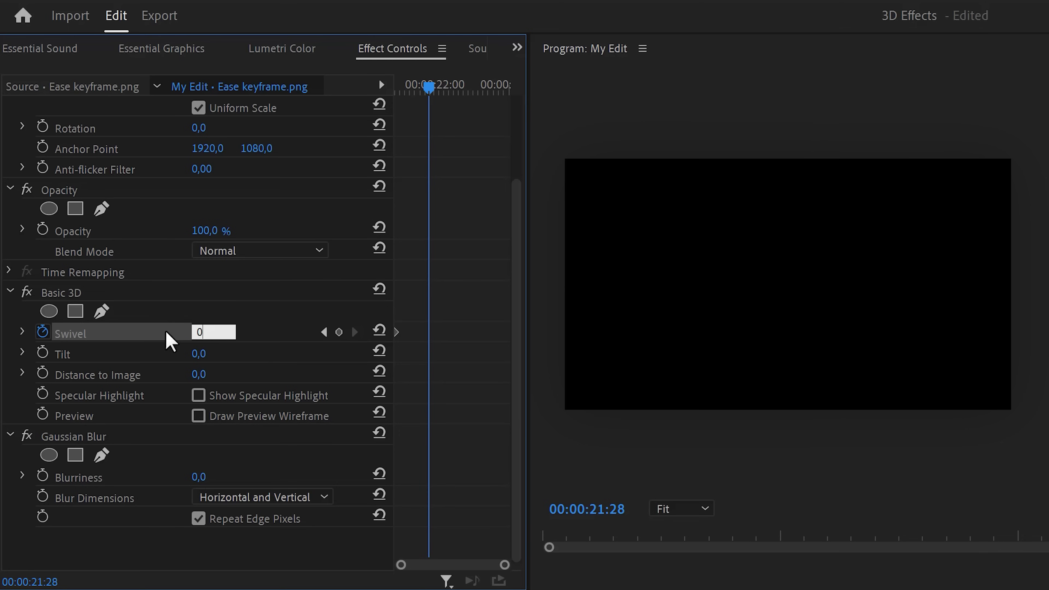
text(0)
key(Return)
click(427, 332)
key(ctrl+c)
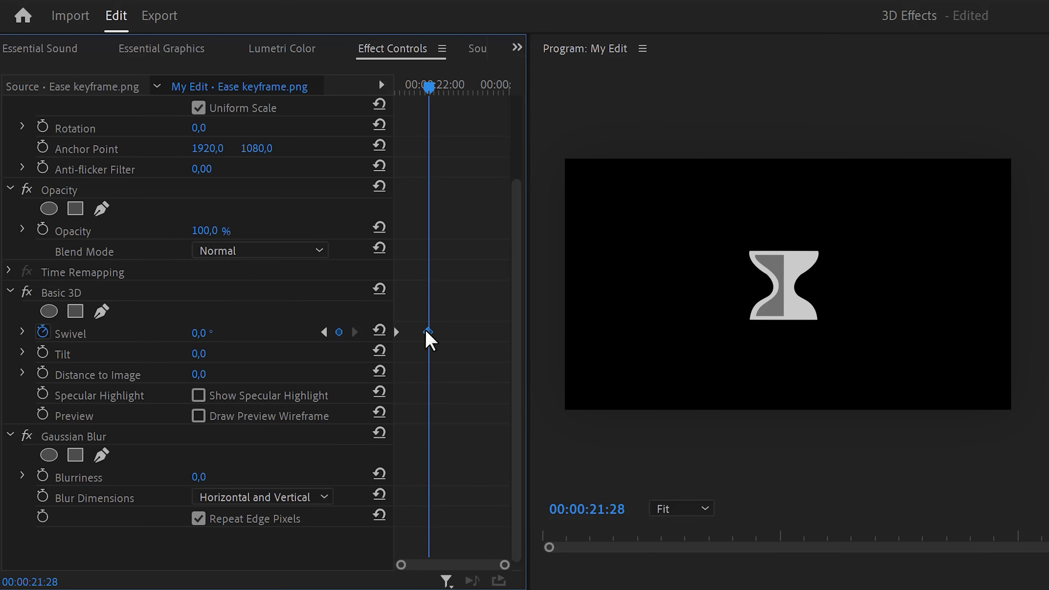
drag(429, 88, 468, 88)
key(ctrl+v)
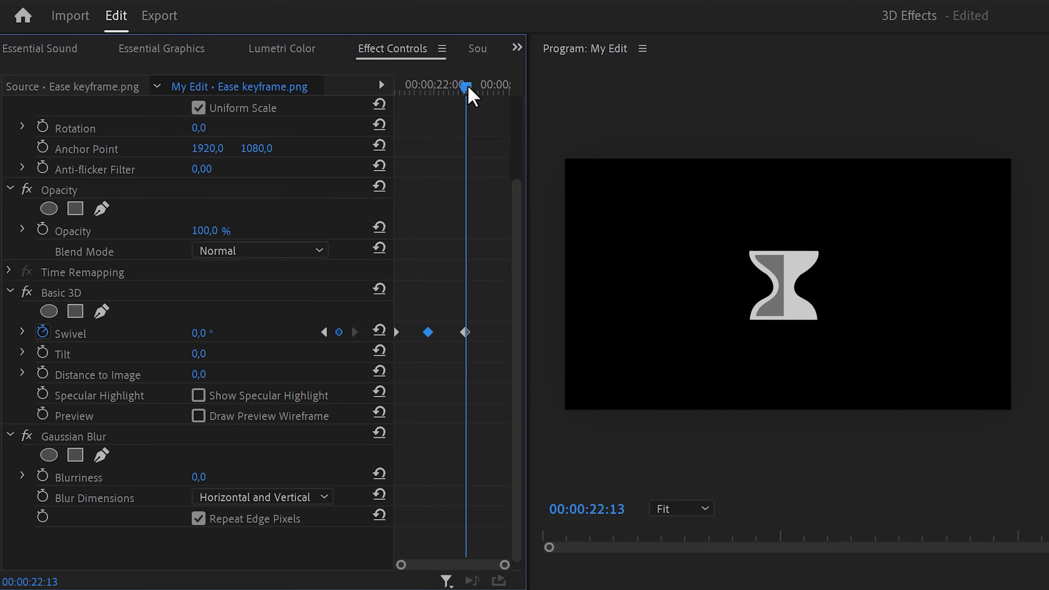
Add a final Swivel keyframe of 90° at 00:00:22:28
drag(469, 88, 503, 88)
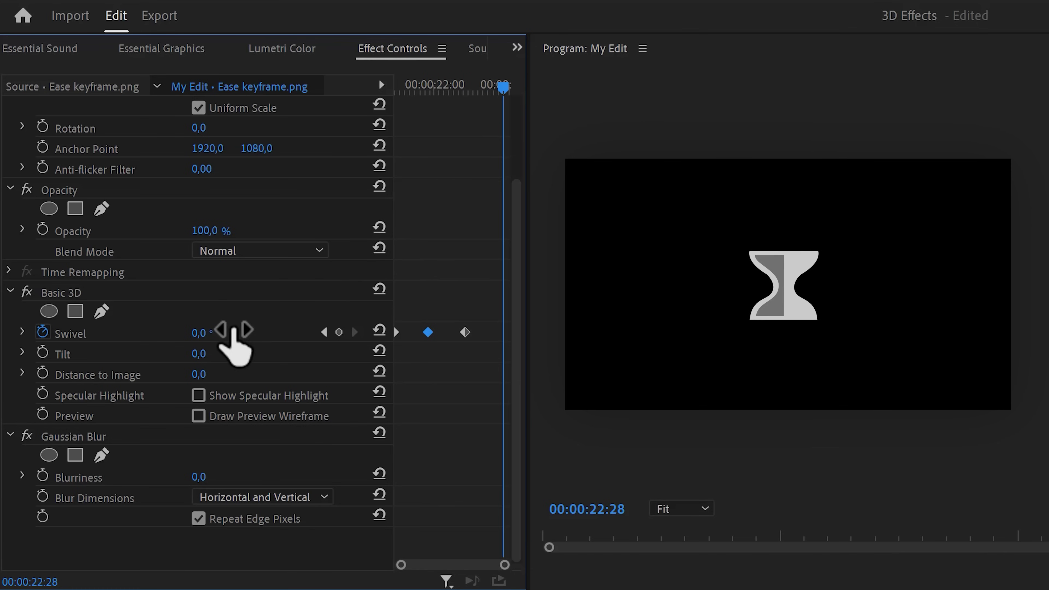
click(208, 333)
key(Return)
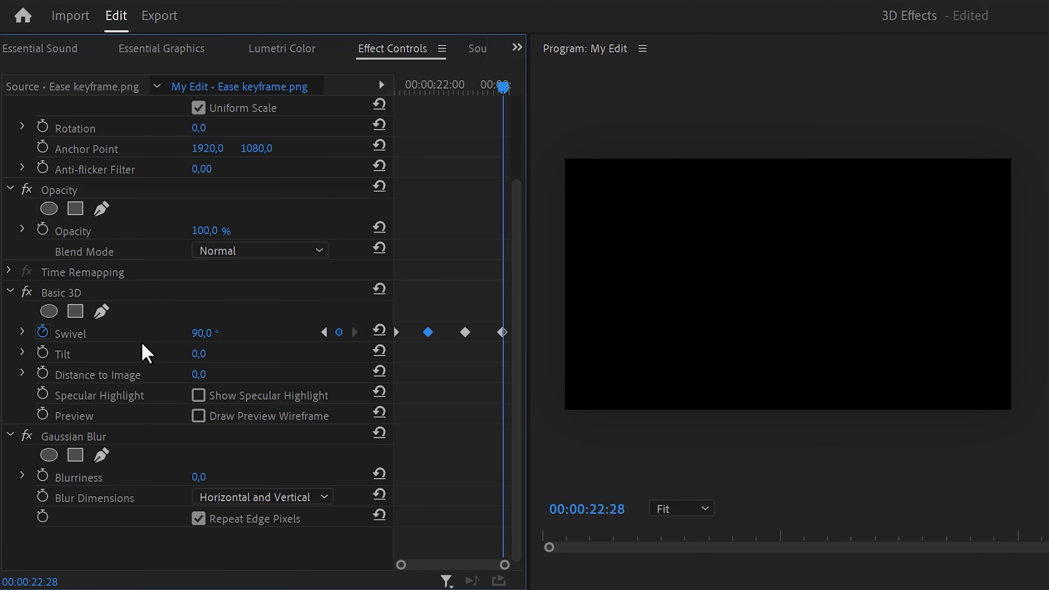
Drag the Swivel velocity handles to ease the middle keyframes, then preview the turn
click(23, 333)
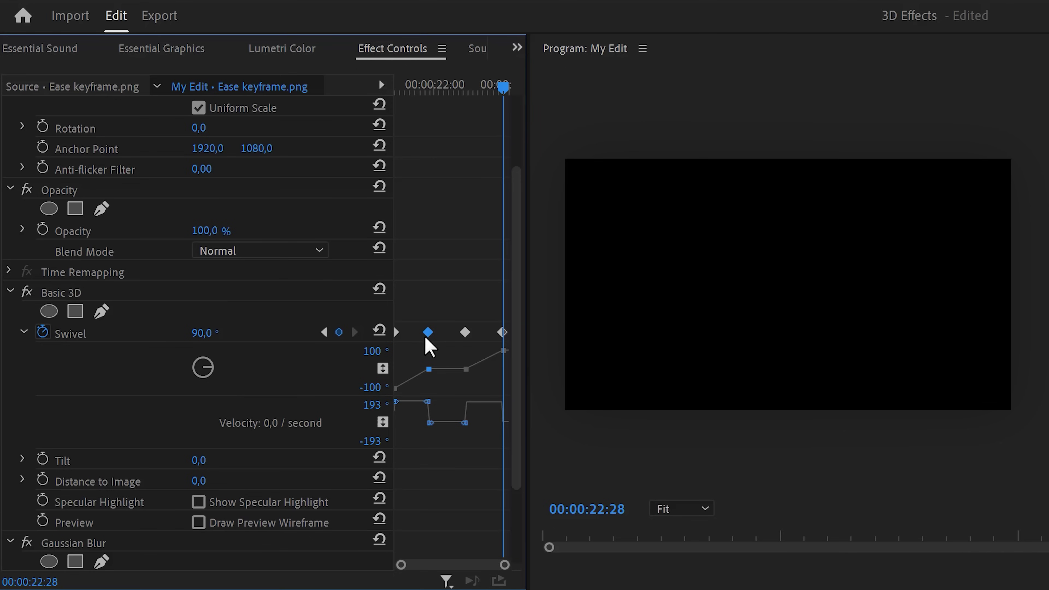
drag(421, 402, 411, 424)
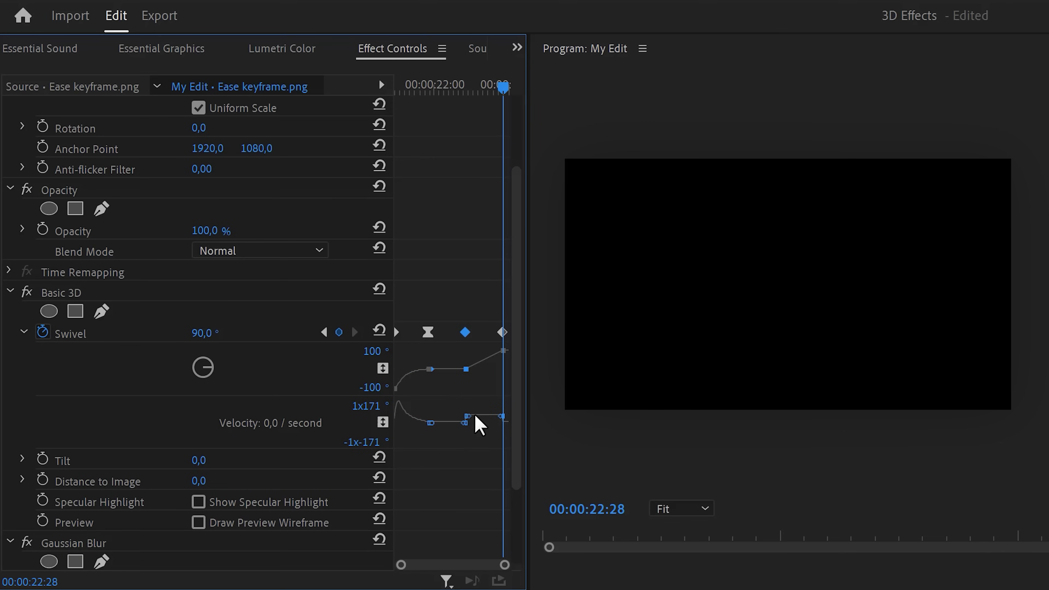
drag(476, 417, 484, 423)
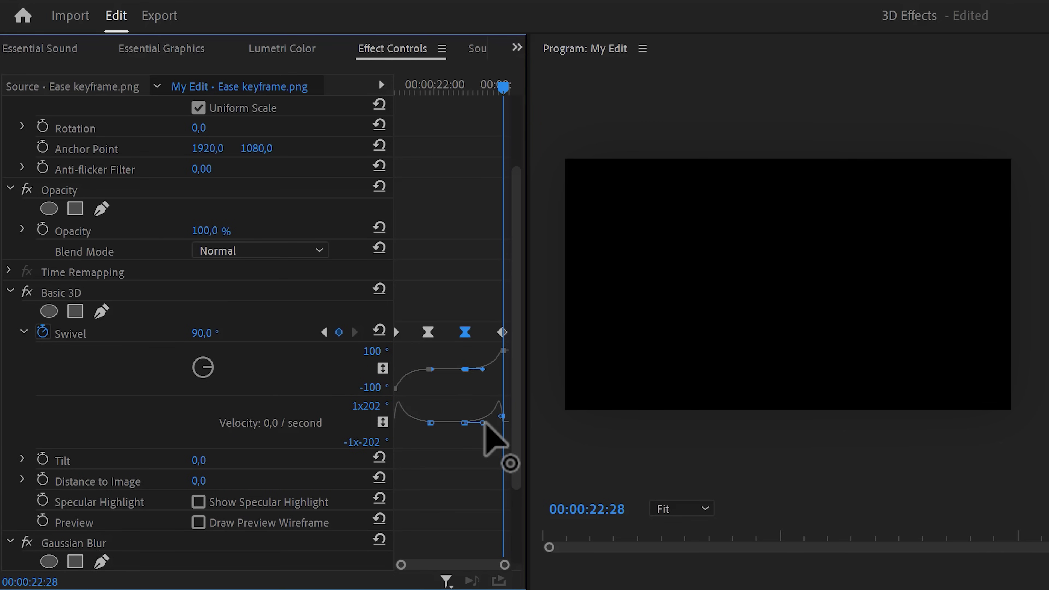
drag(503, 86, 454, 89)
drag(518, 213, 518, 295)
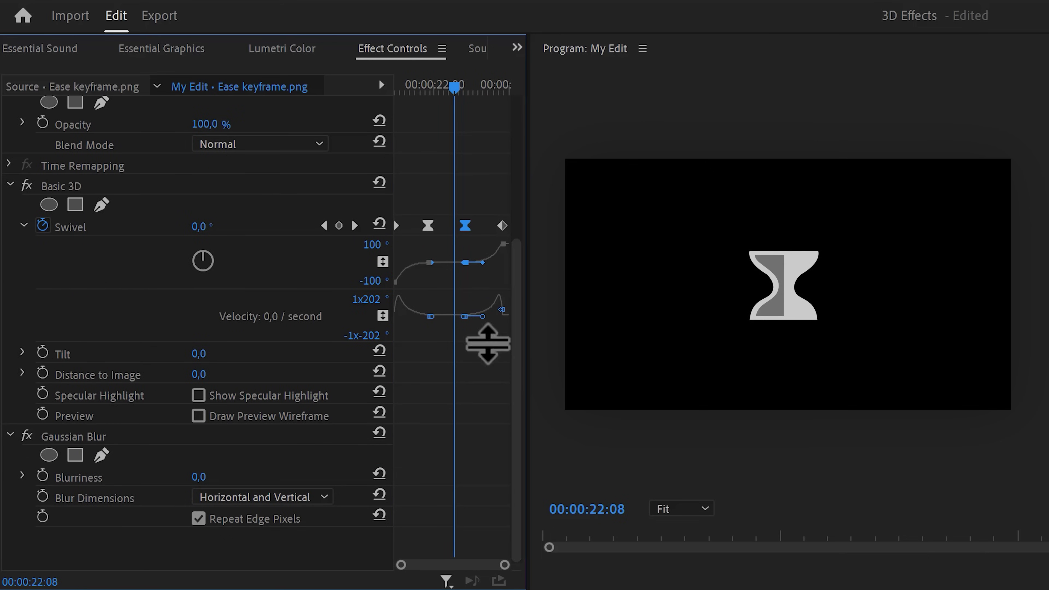
Set Blur Dimensions to Horizontal and keyframe Blurriness 100 at 00:00:21:14
click(332, 498)
click(318, 537)
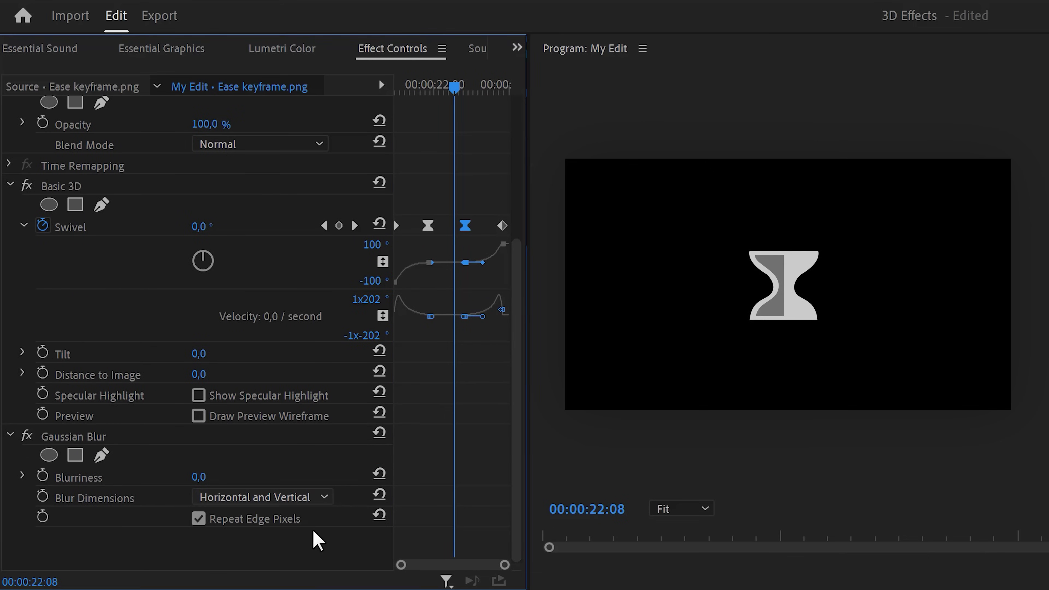
drag(455, 88, 390, 91)
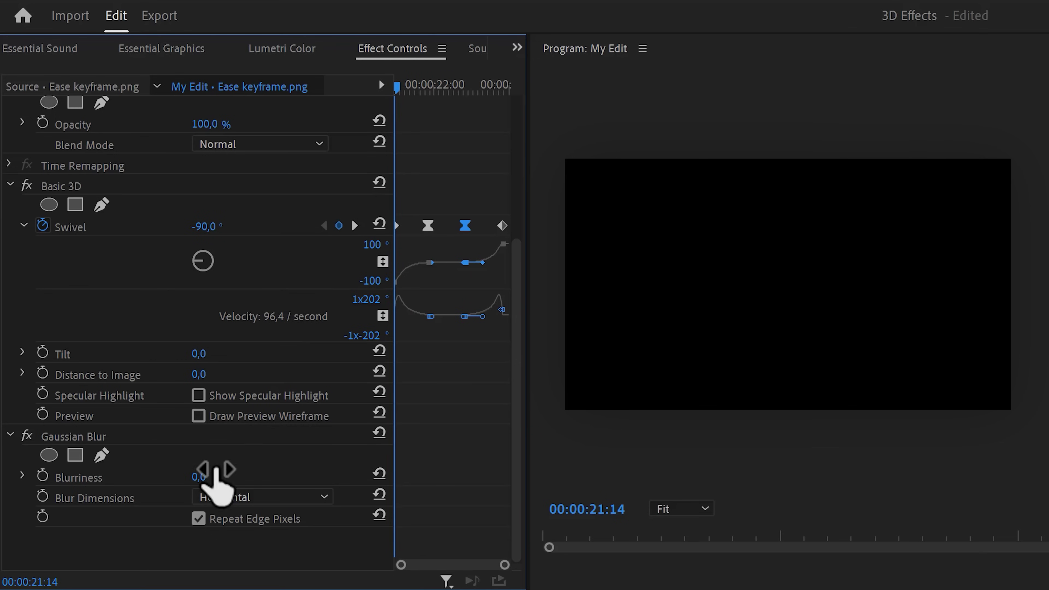
click(200, 476)
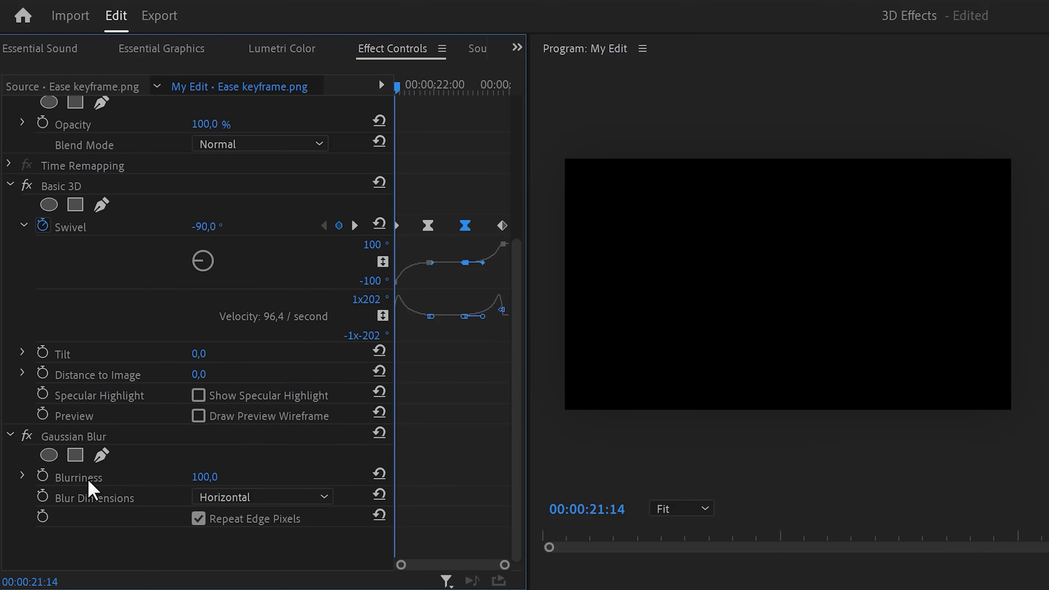
click(45, 477)
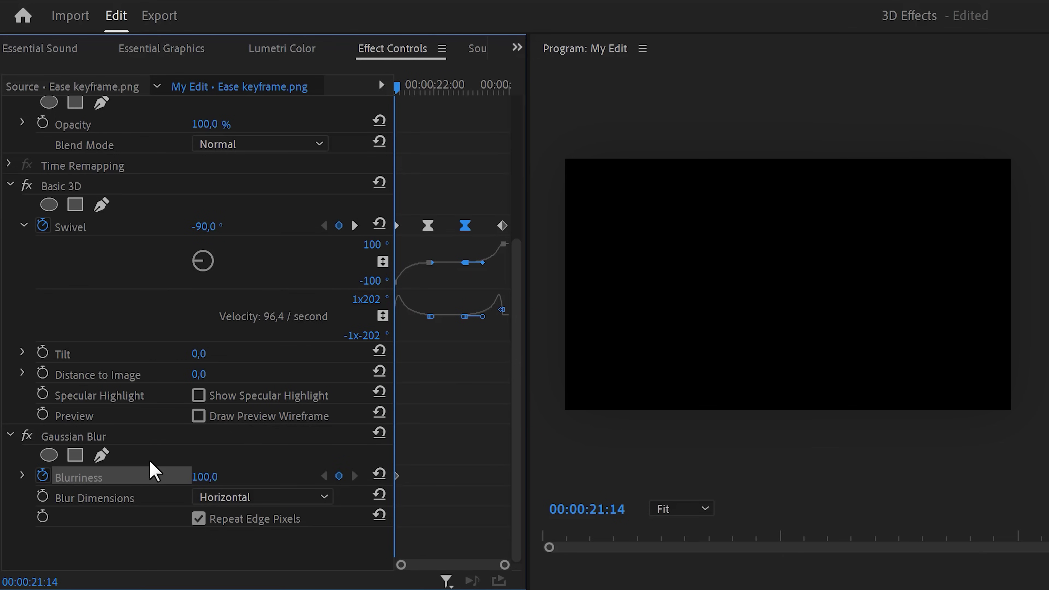
Keyframe Blurriness 0 at 21:28 and hold it at 0 through 22:13
drag(398, 93, 432, 101)
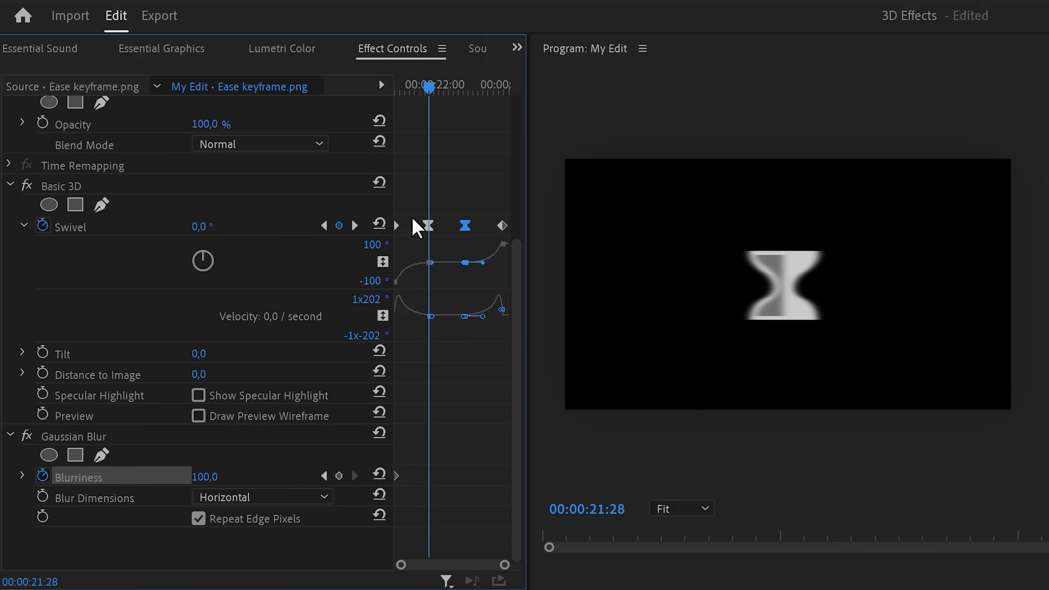
click(207, 476)
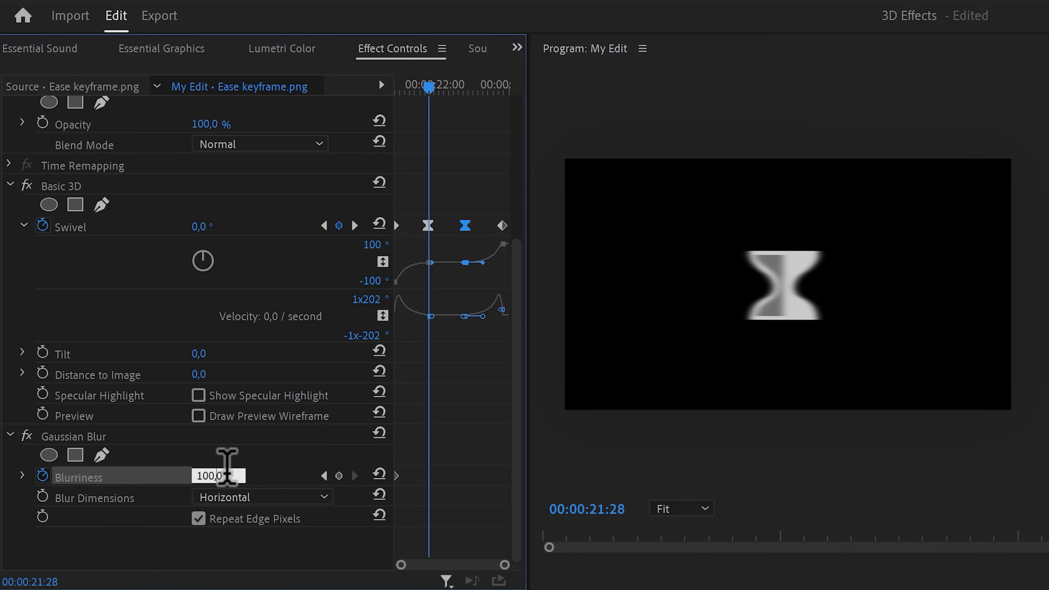
click(427, 477)
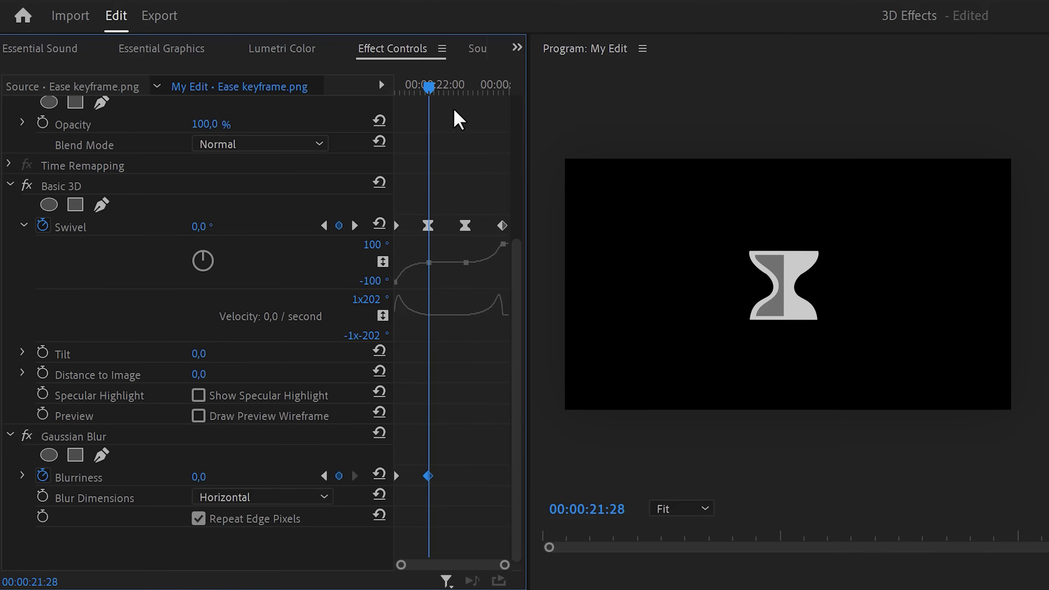
drag(452, 91, 467, 145)
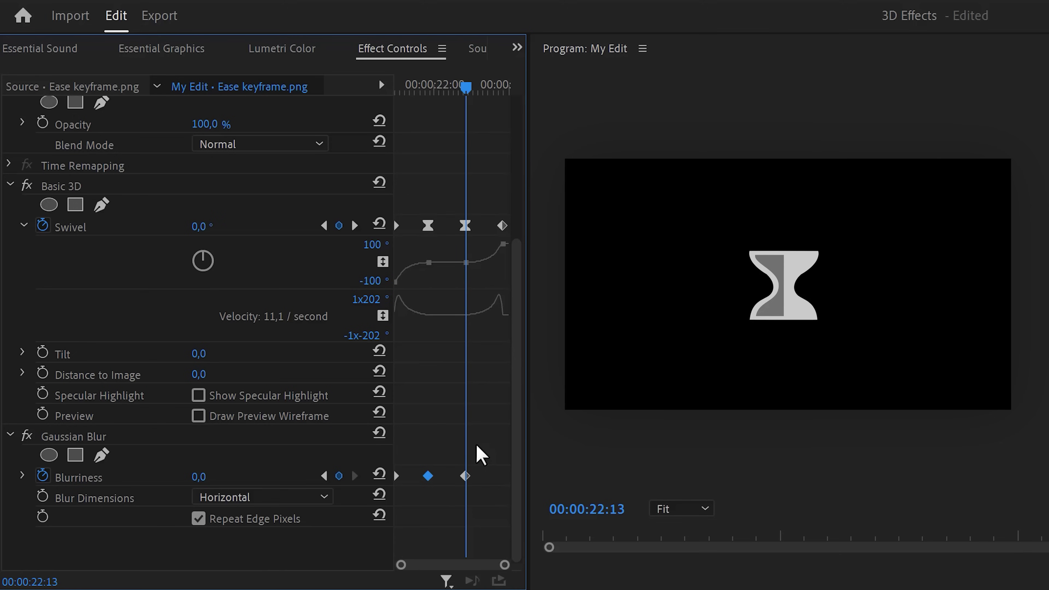
Keyframe Blurriness back to 100 at 22:28 and expand its value and velocity graphs
drag(469, 89, 508, 91)
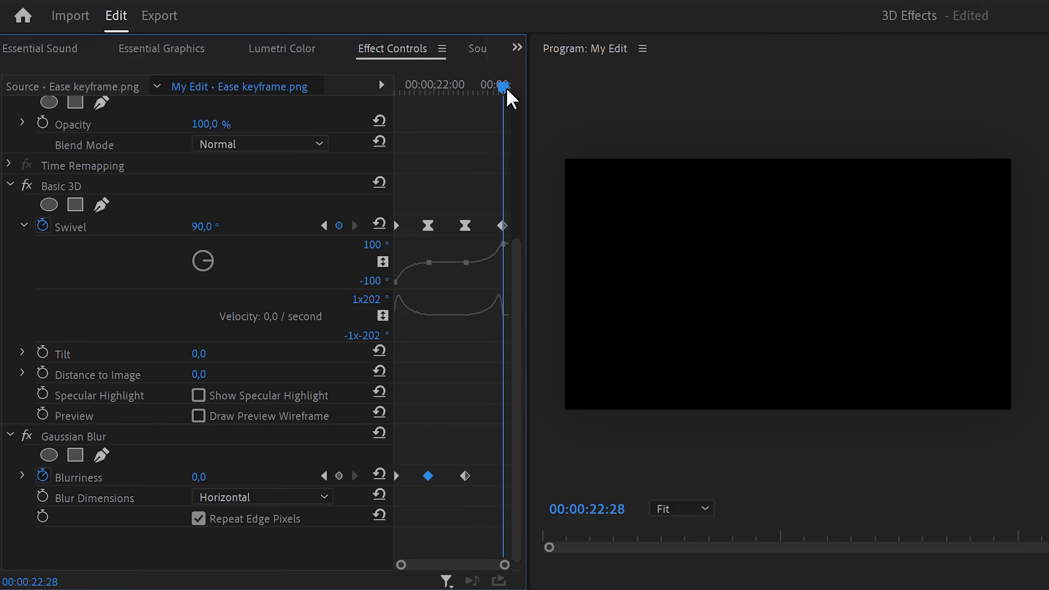
click(199, 477)
text(100)
key(Return)
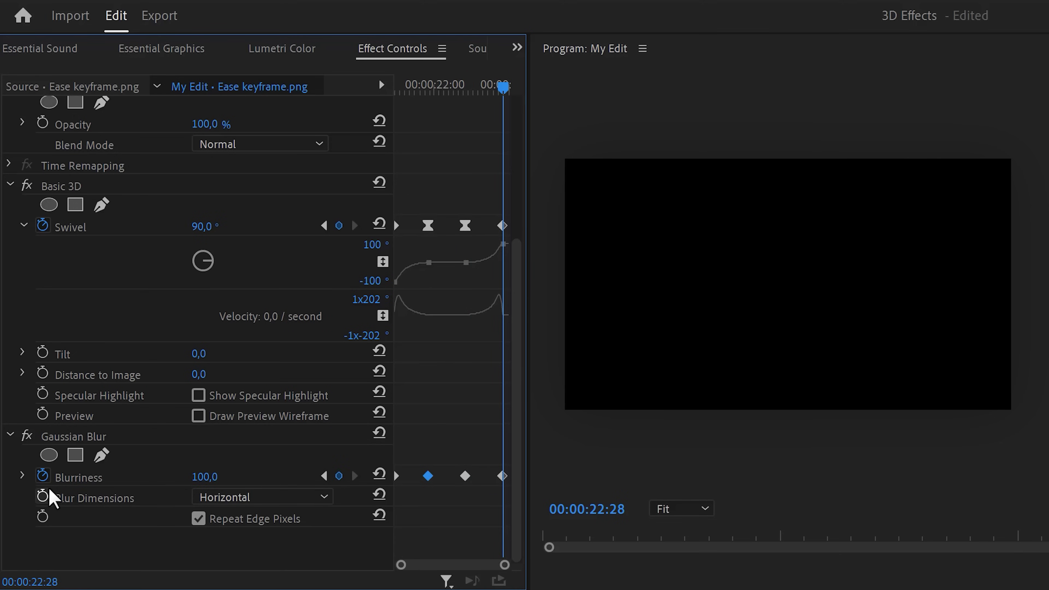
click(22, 475)
scroll(460, 473, down, 3)
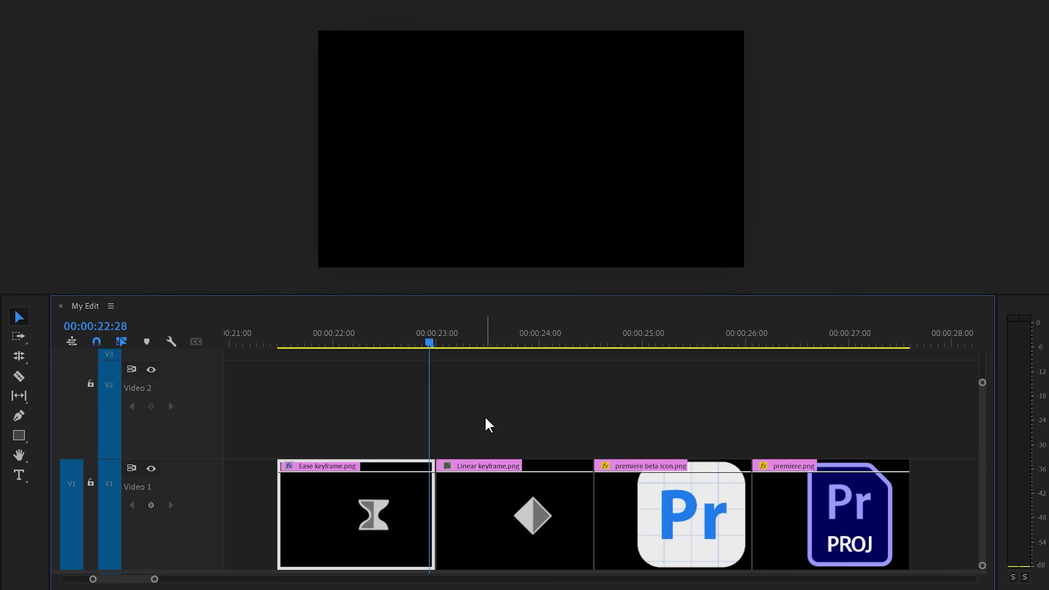
Paste the Basic 3D and Gaussian Blur attributes onto the Linear, premiere beta icon and premiere clips
drag(486, 417, 799, 496)
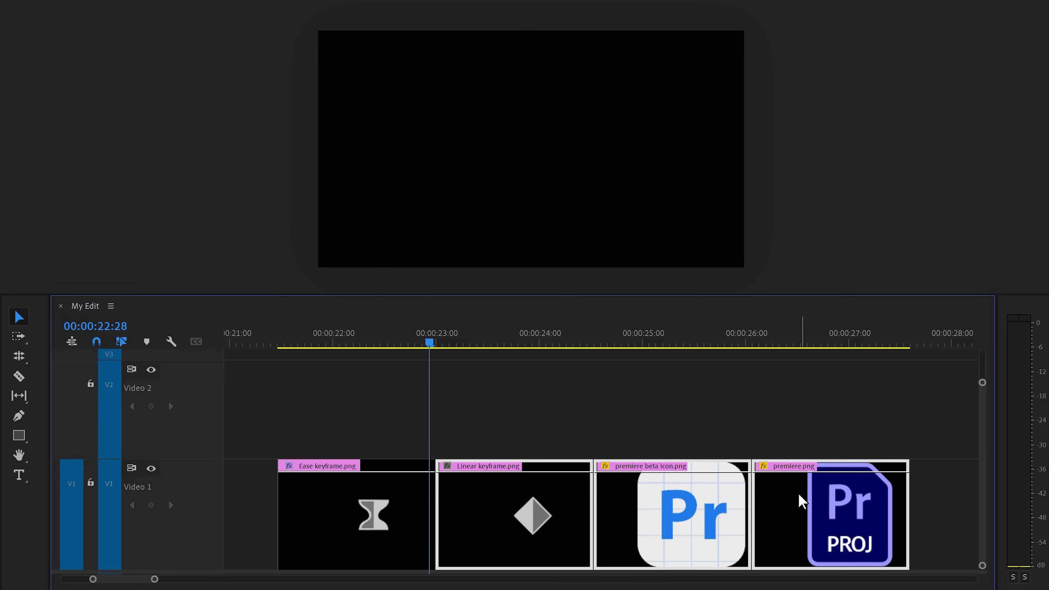
right_click(518, 500)
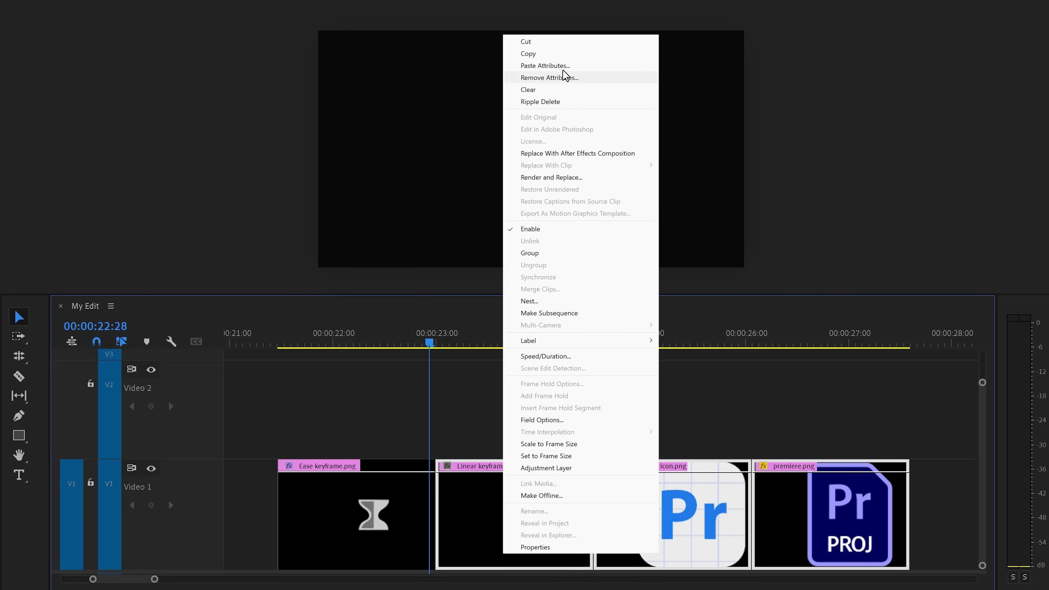
key(ctrl+alt+v)
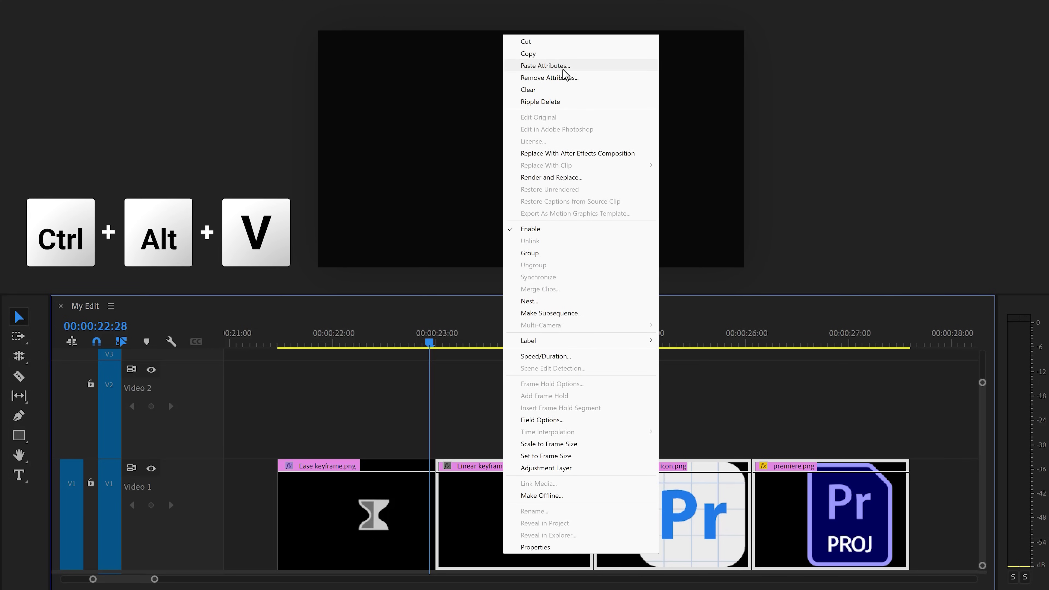
click(563, 70)
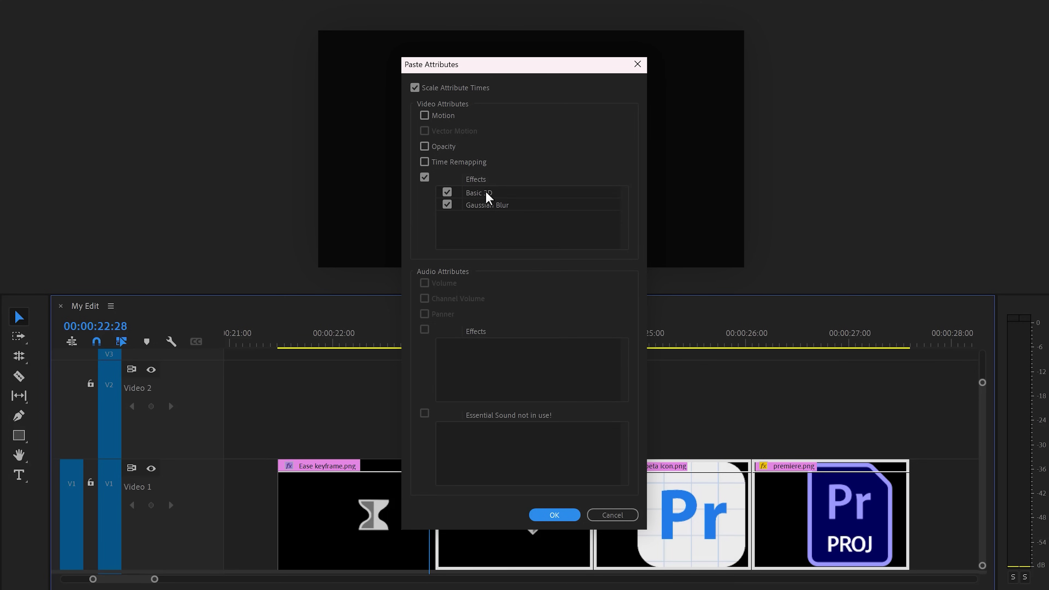
click(540, 517)
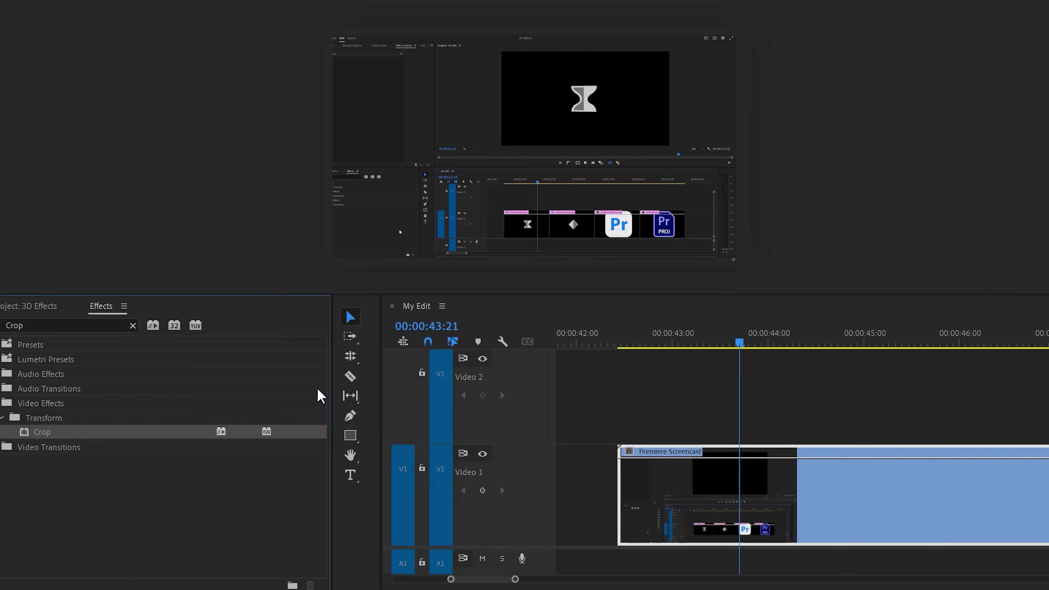
Crop the screencast to Left 25.3%, Top 58.5%, Right 4.3%, Bottom 2.0%
drag(106, 434, 775, 483)
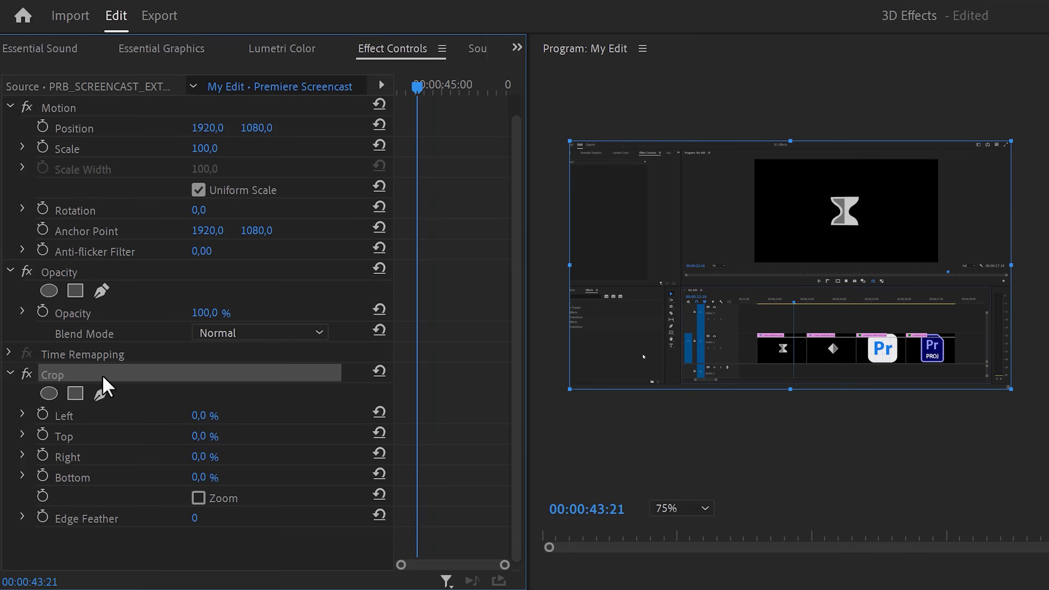
drag(570, 265, 681, 265)
drag(1012, 265, 993, 265)
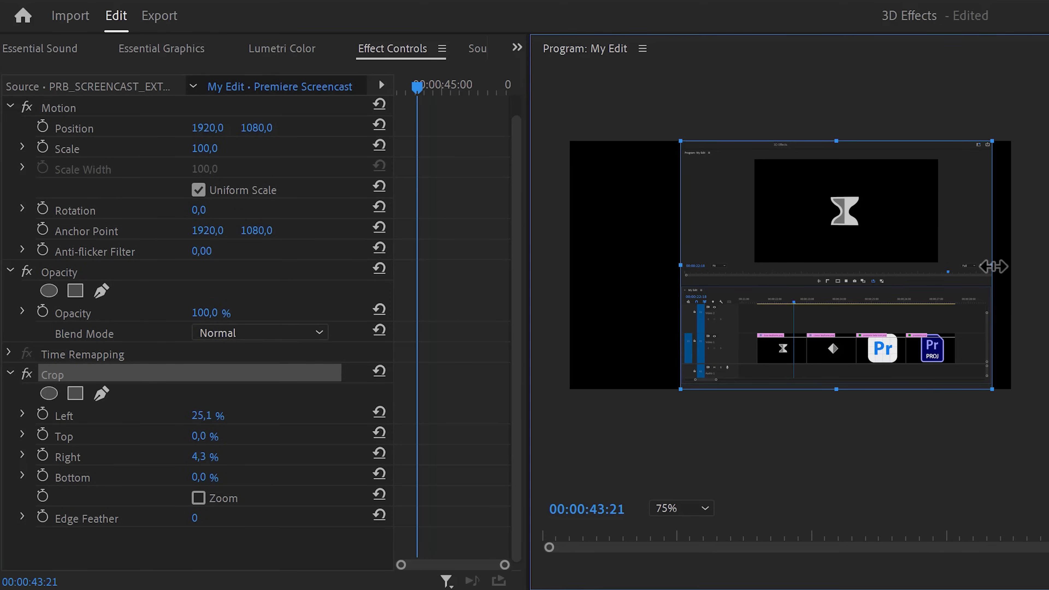
drag(836, 389, 834, 385)
drag(836, 141, 836, 286)
drag(680, 336, 681, 338)
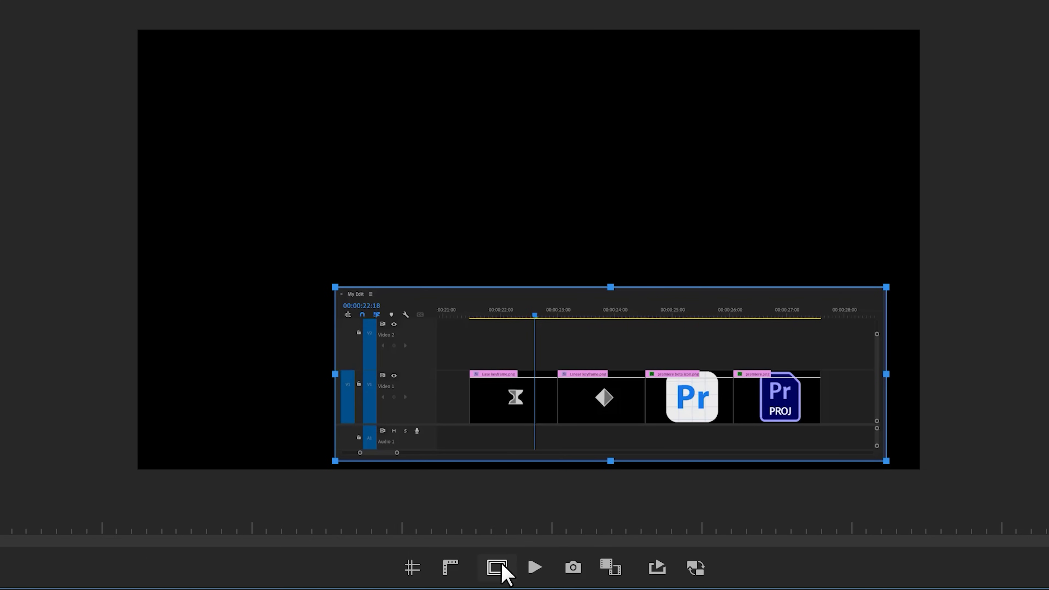
Recentre the cropped screencast by setting Position to 1520, 476
click(500, 566)
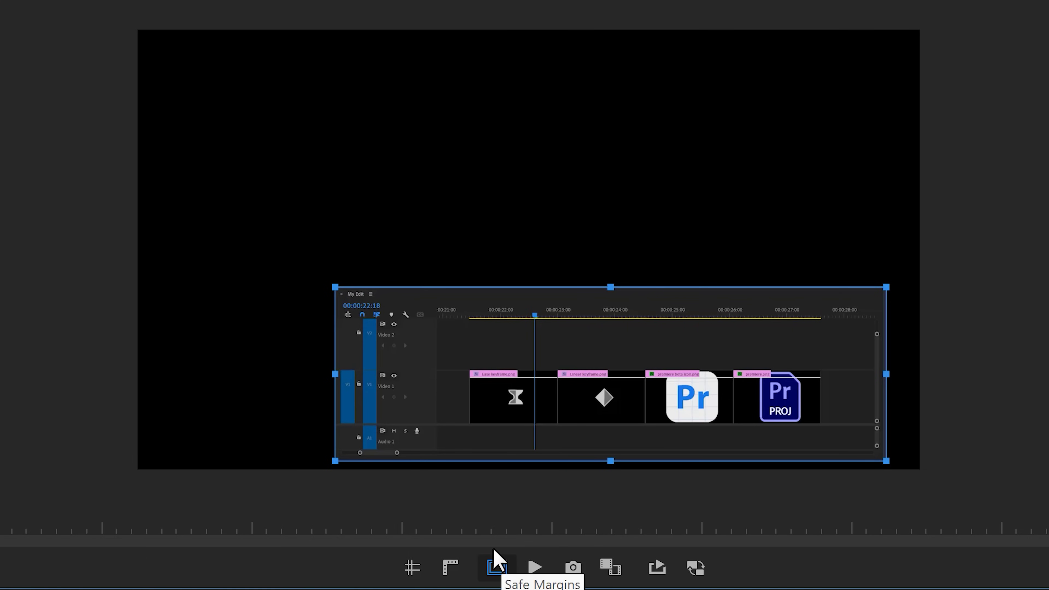
click(501, 564)
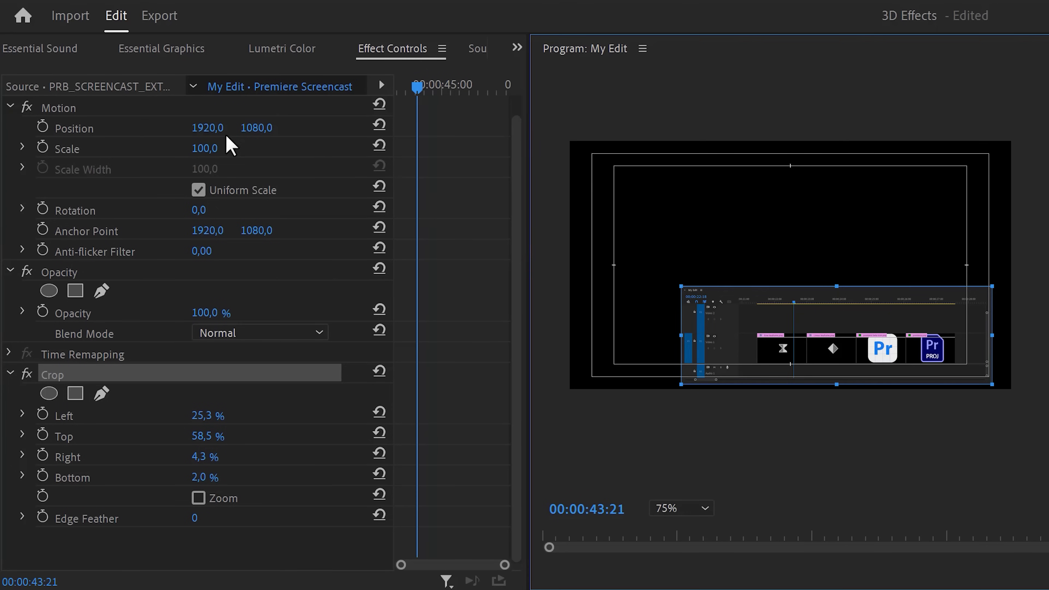
mouse_move(227, 140)
mouse_down()
mouse_move(267, 140)
mouse_move(231, 130)
mouse_up()
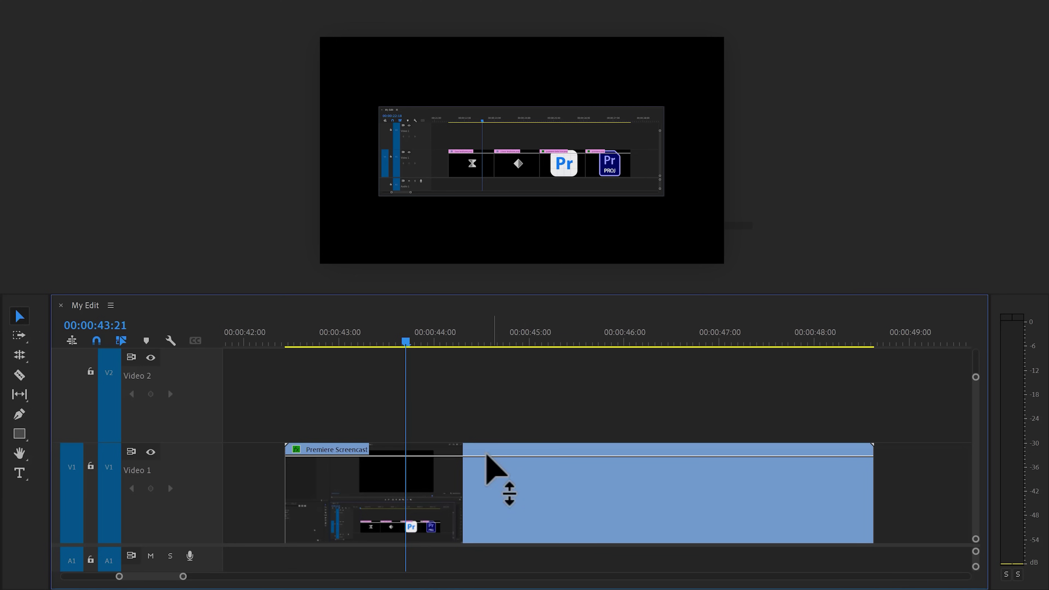
Nest the cropped screencast as Nested Sequence 05 and apply Basic 3D to it
right_click(467, 501)
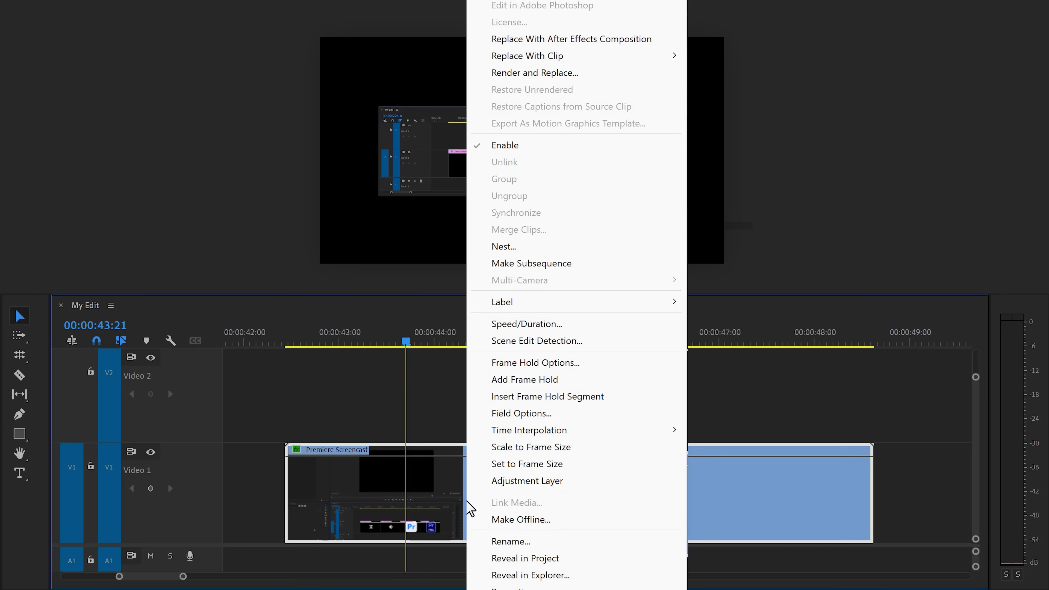
click(523, 247)
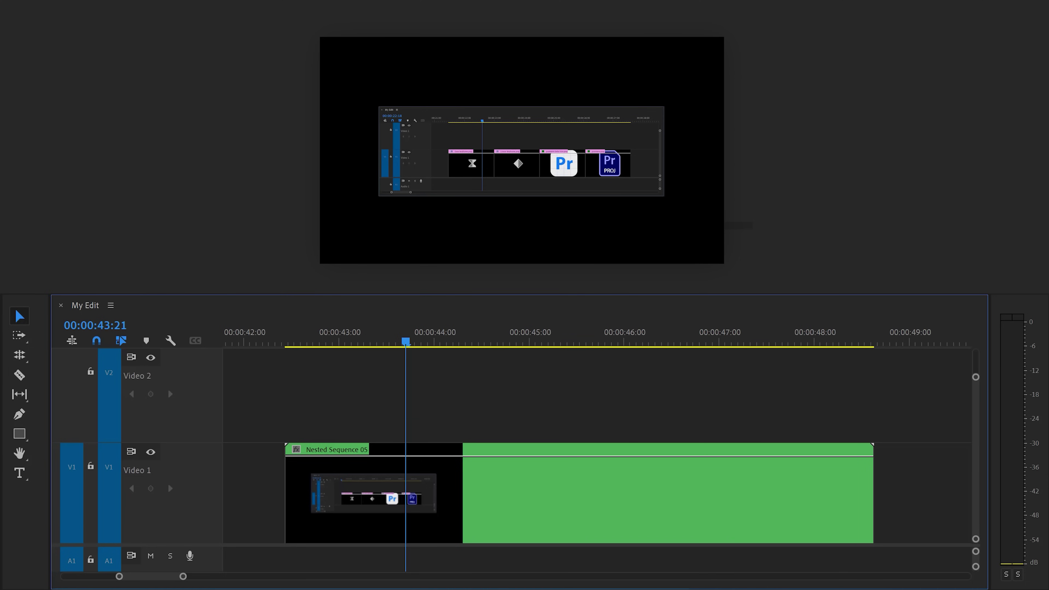
key(shift+7)
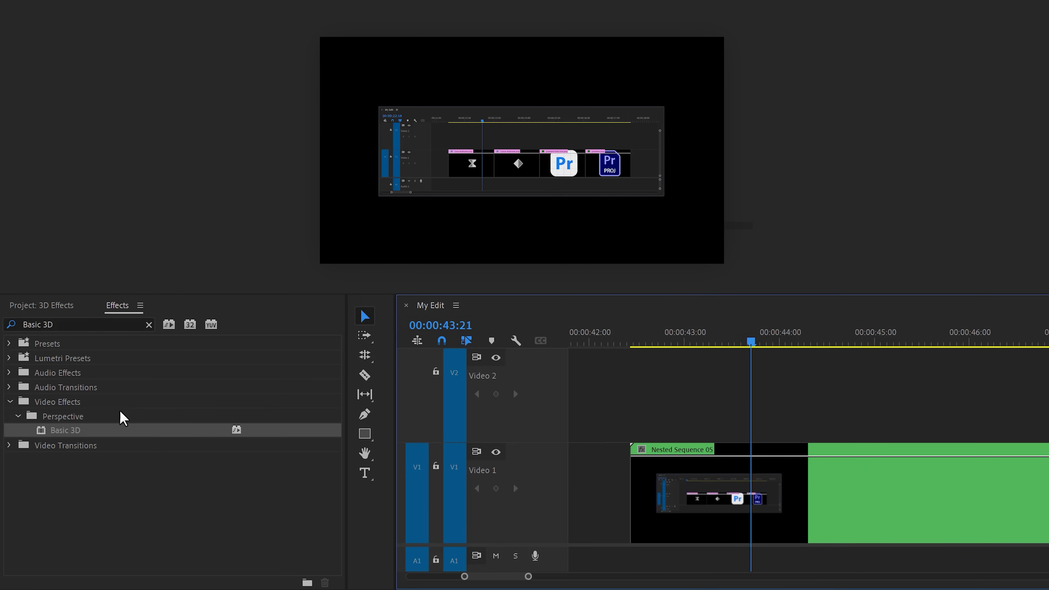
drag(77, 436, 702, 494)
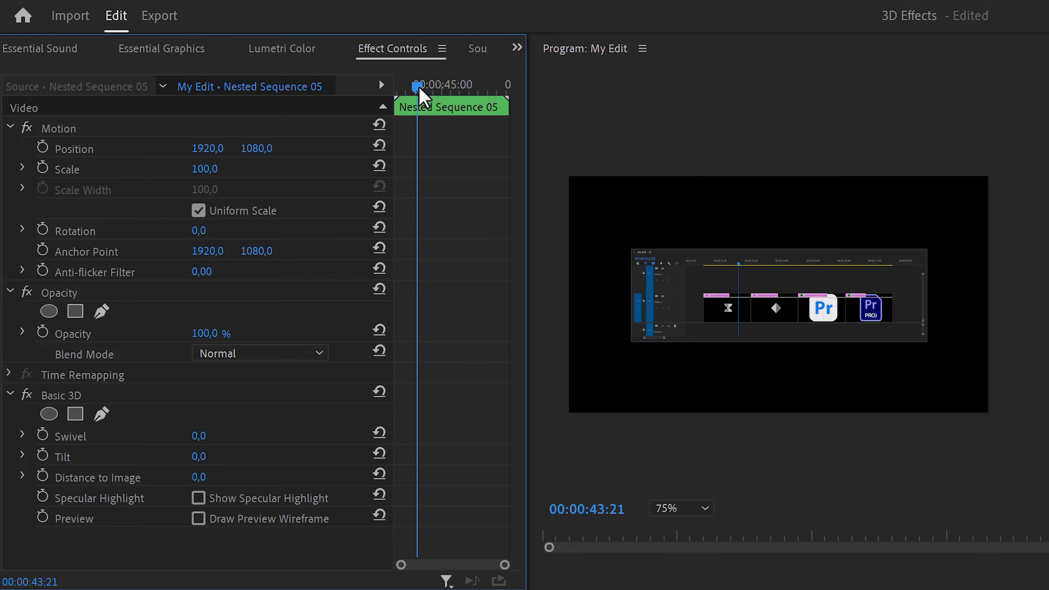
drag(419, 88, 394, 87)
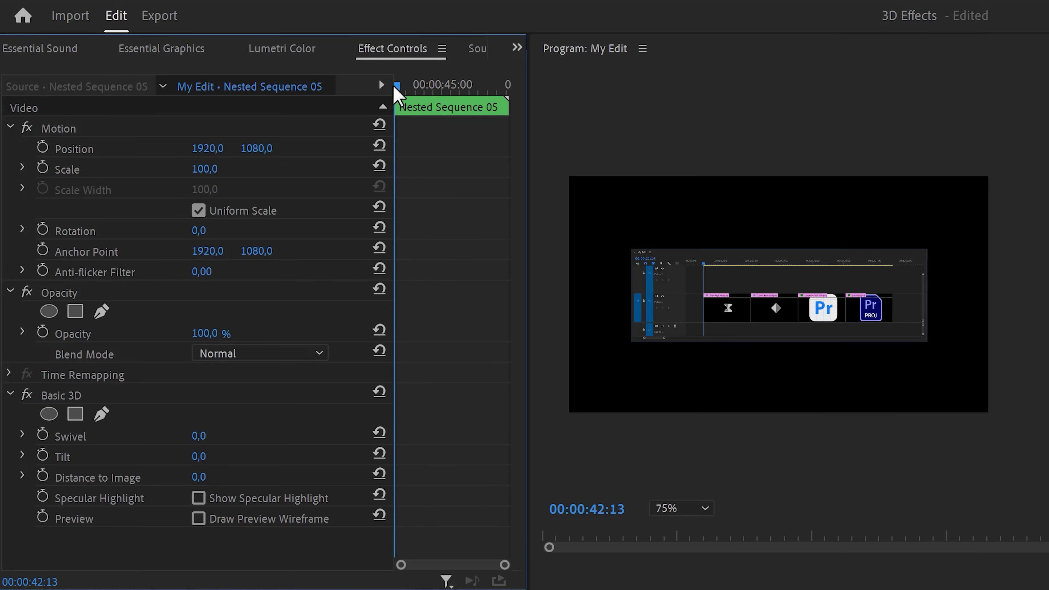
Set starting Position, Swivel and Tilt keyframes, with Tilt at -23°
click(42, 147)
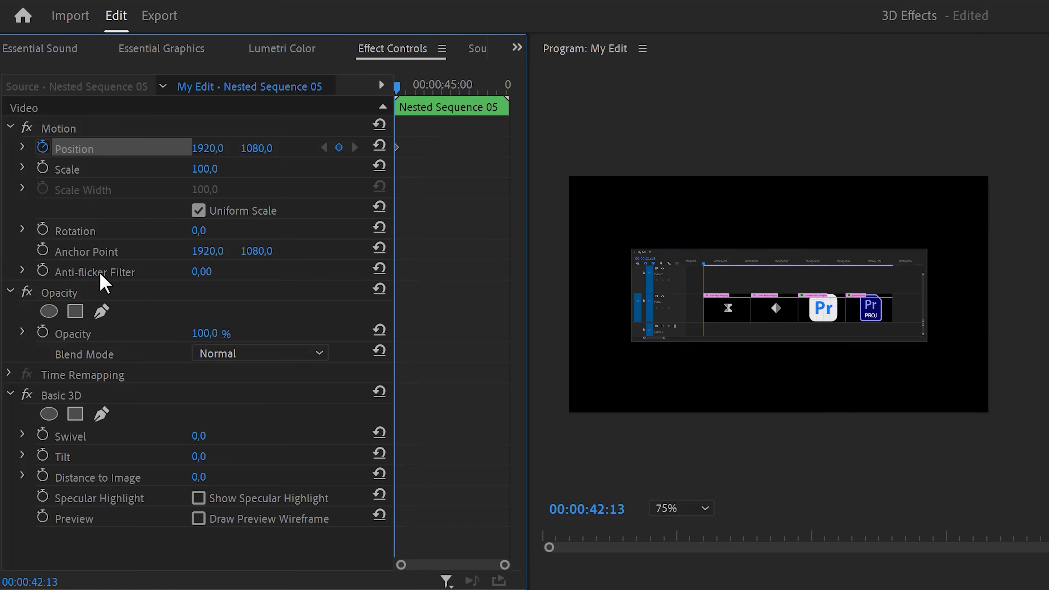
click(42, 435)
click(44, 456)
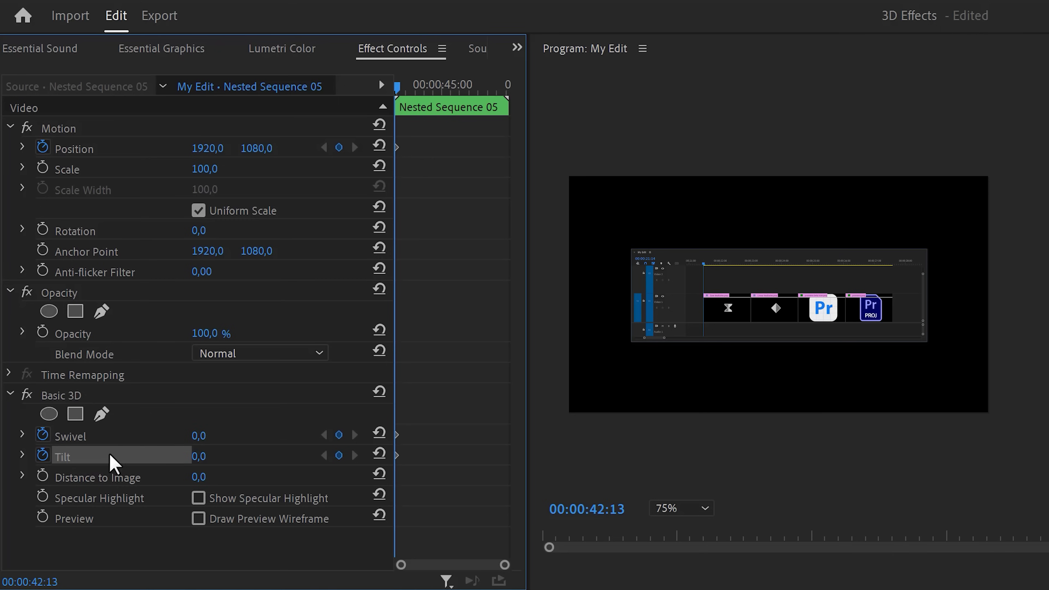
mouse_move(256, 148)
mouse_down()
mouse_move(202, 162)
mouse_move(223, 169)
mouse_move(231, 148)
mouse_move(254, 148)
mouse_up()
drag(198, 456, 186, 436)
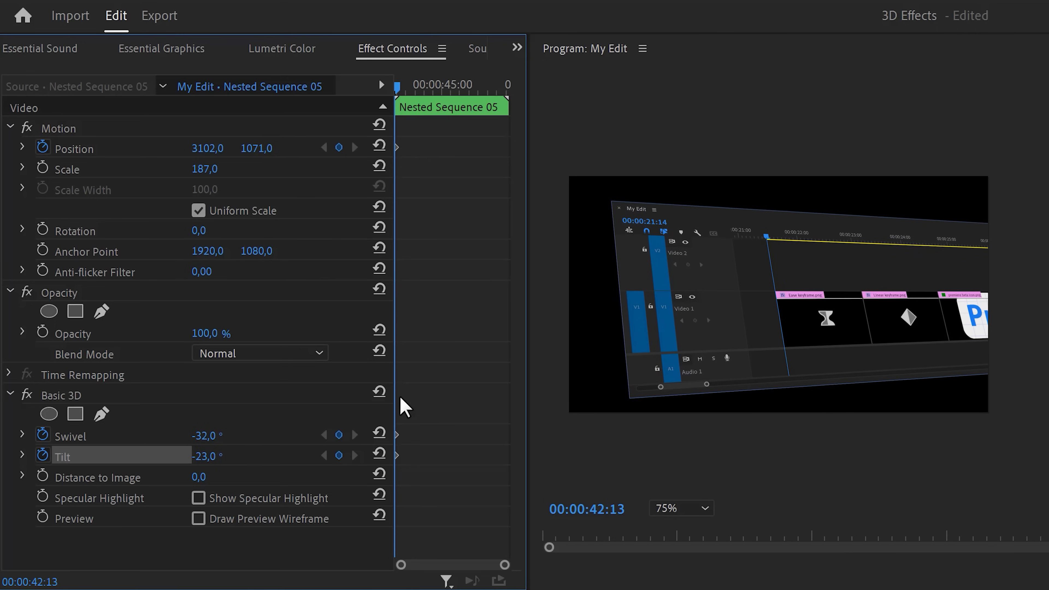
At the clip's end, slide Position X left and change Swivel and Tilt
drag(402, 90, 503, 94)
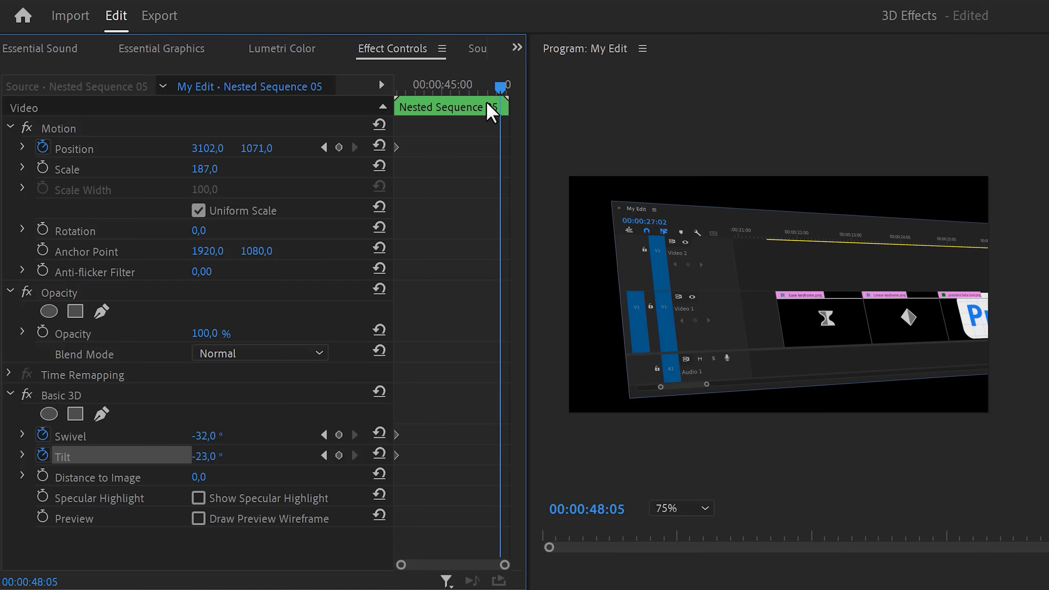
drag(208, 148, 182, 148)
mouse_move(205, 435)
mouse_down()
mouse_move(225, 436)
mouse_move(203, 456)
mouse_up()
drag(211, 151, 195, 149)
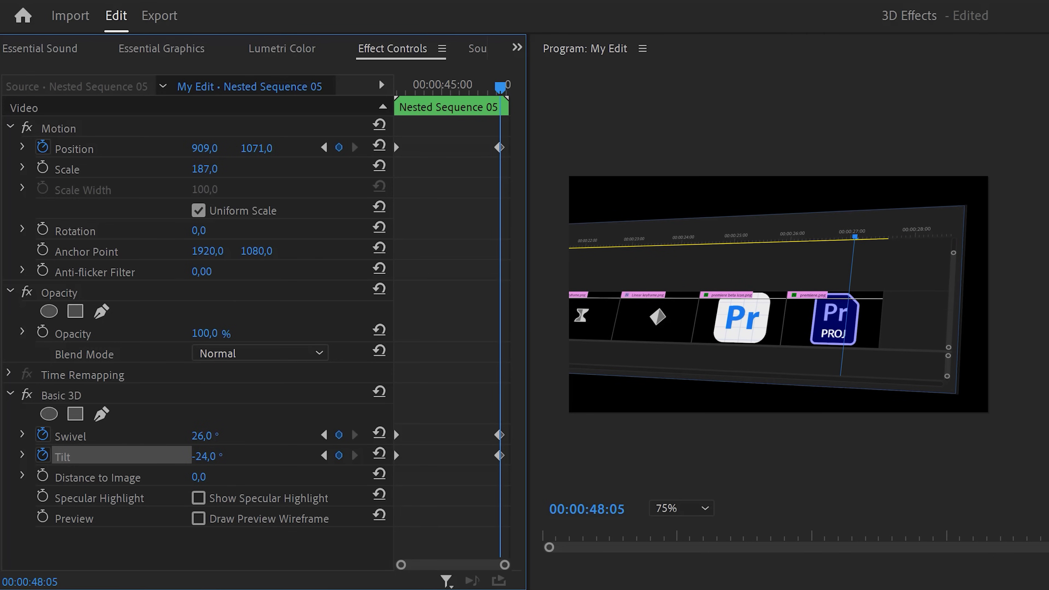
drag(500, 88, 398, 93)
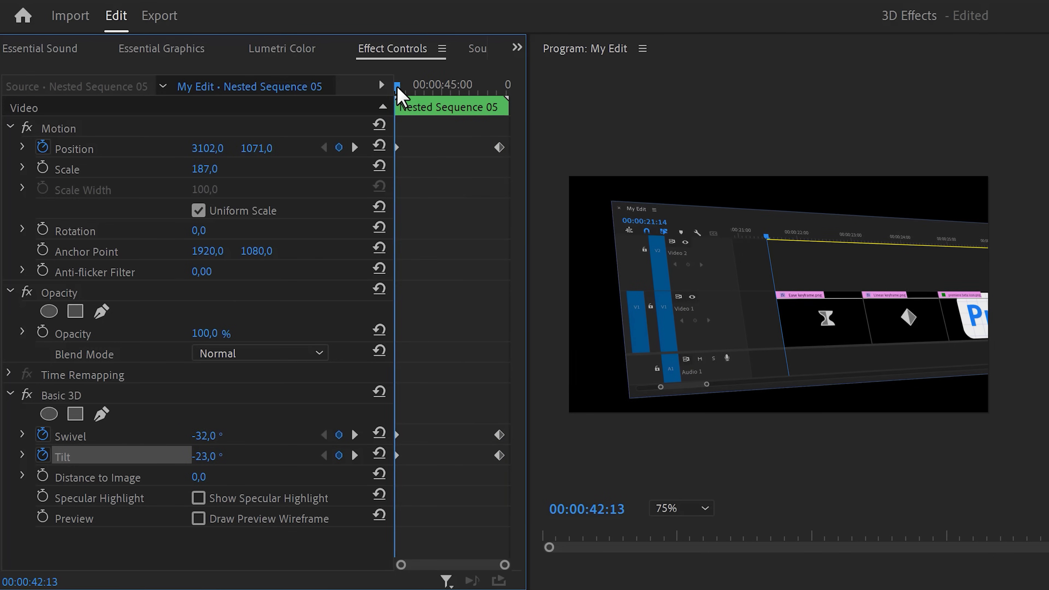
Ease the Position keyframes by dragging the velocity handles on its speed graph
click(22, 146)
mouse_move(403, 205)
mouse_down()
mouse_move(463, 227)
mouse_move(423, 206)
mouse_up()
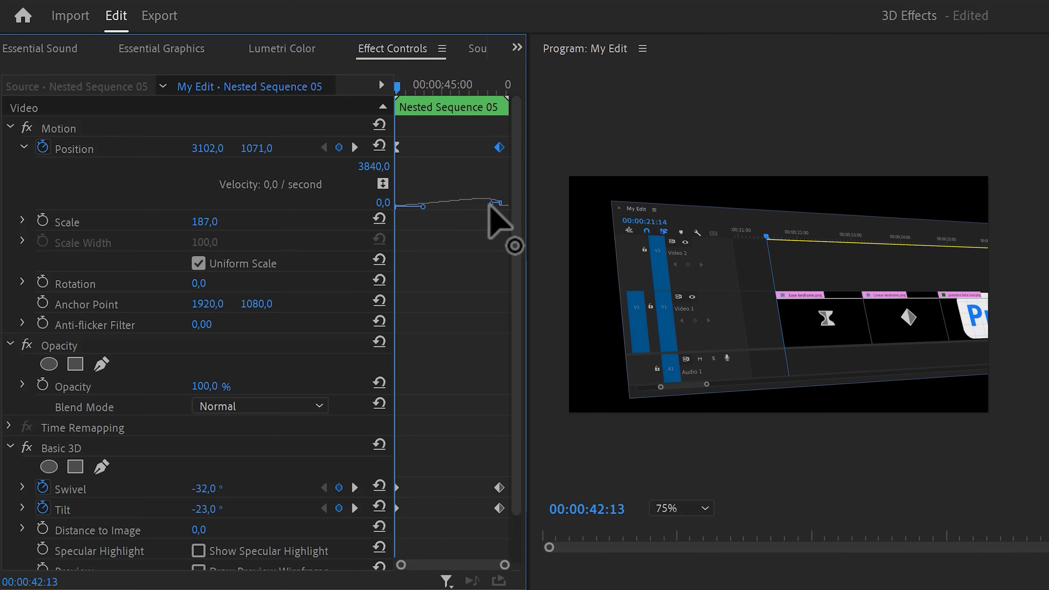
drag(492, 204, 480, 223)
scroll(512, 248, down, 2)
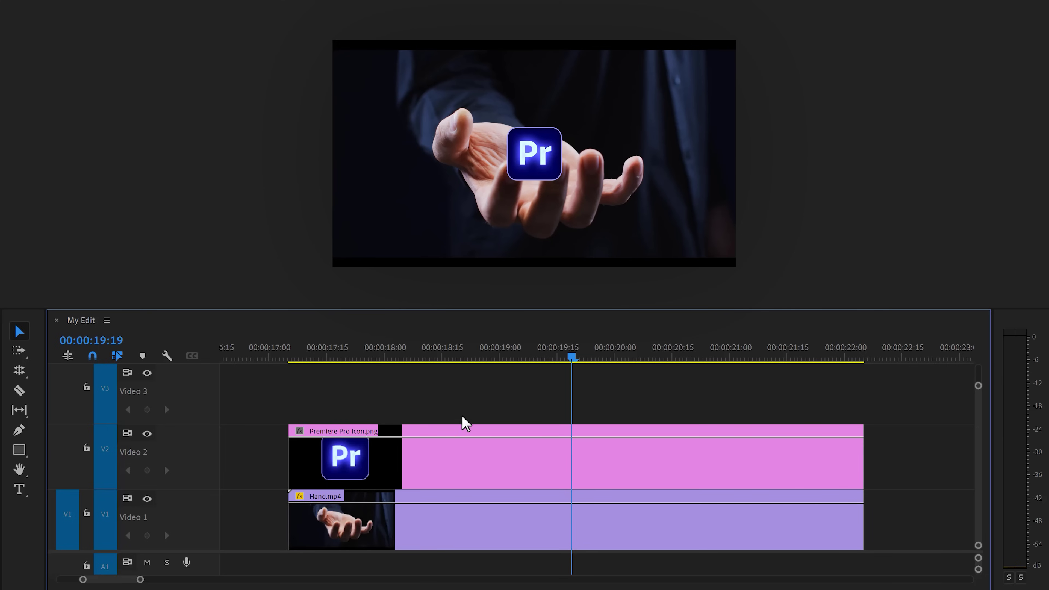
Drag the Static TV clip onto Video 3, above the icon and Hand.mp4 clips
click(421, 467)
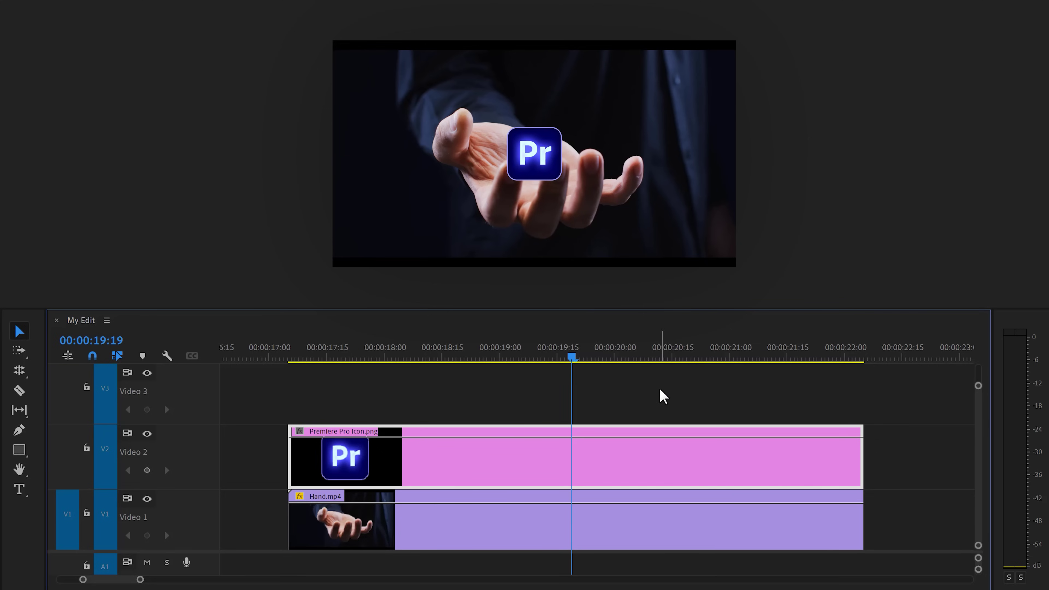
scroll(661, 396, down, 3)
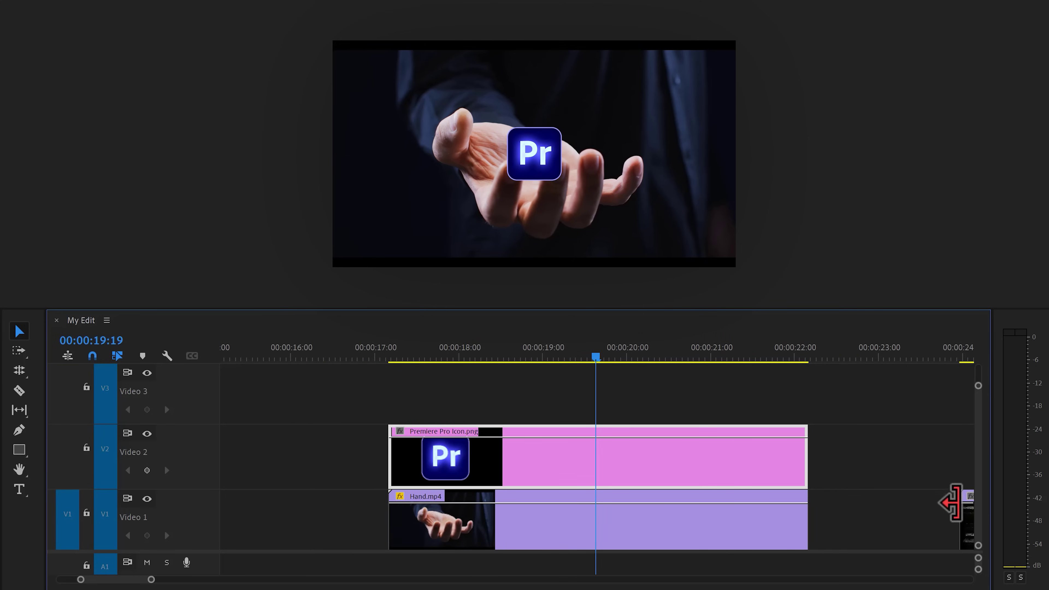
drag(967, 521, 409, 407)
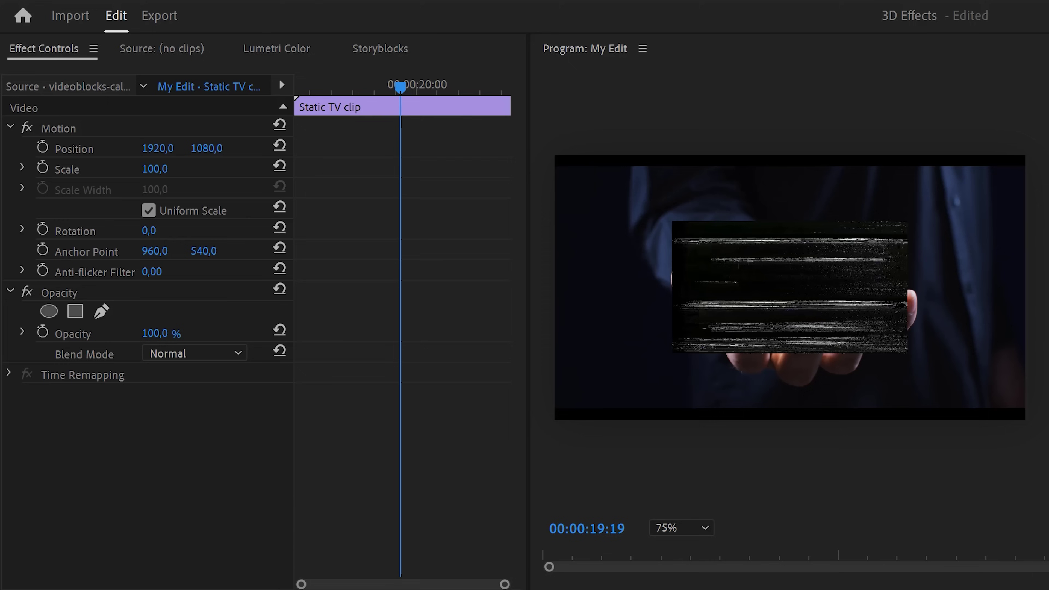
Set the Static TV clip's blend mode to Screen and add a mask around the Pr logo
click(236, 354)
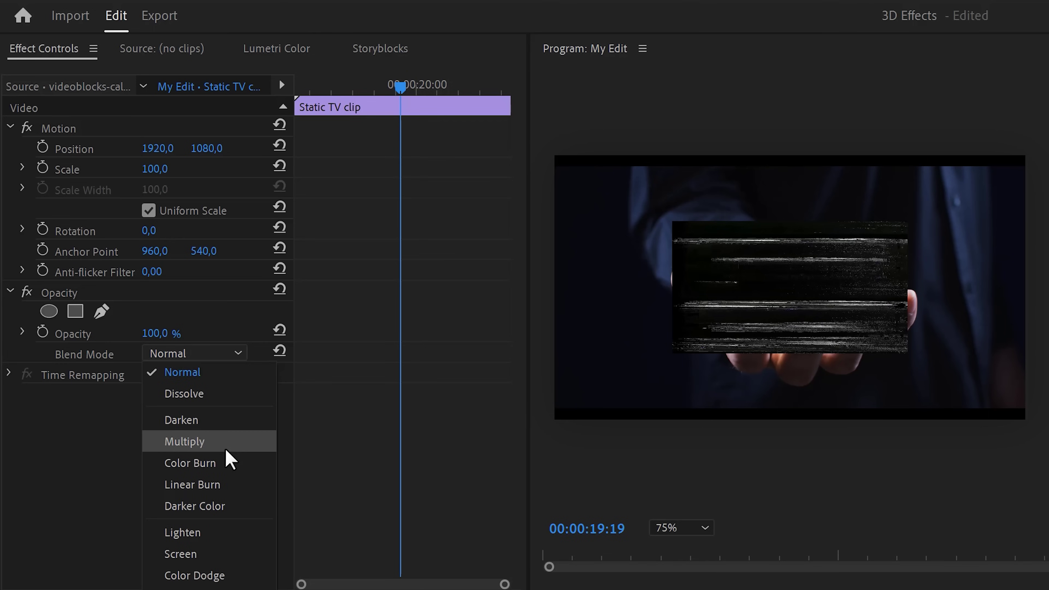
click(214, 556)
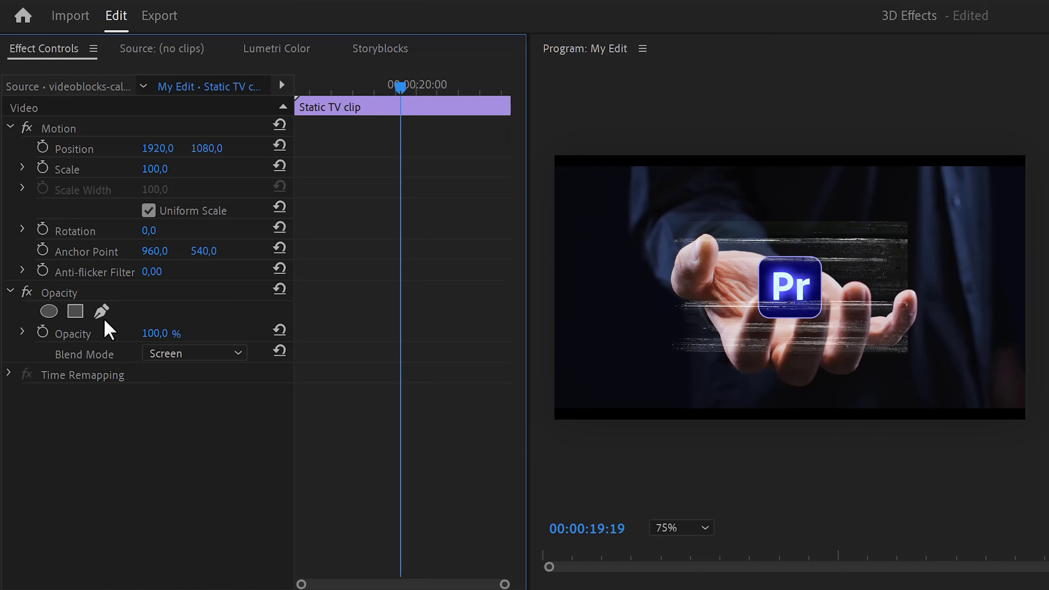
click(101, 311)
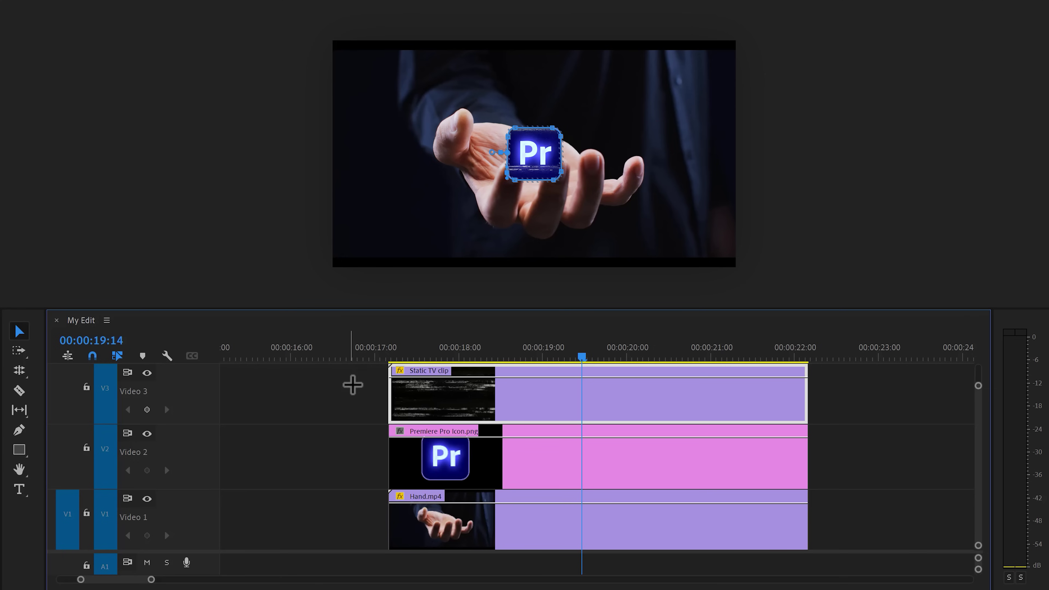
Nest the Static TV and icon clips together into a clip named Logo
drag(352, 382, 552, 463)
right_click(596, 464)
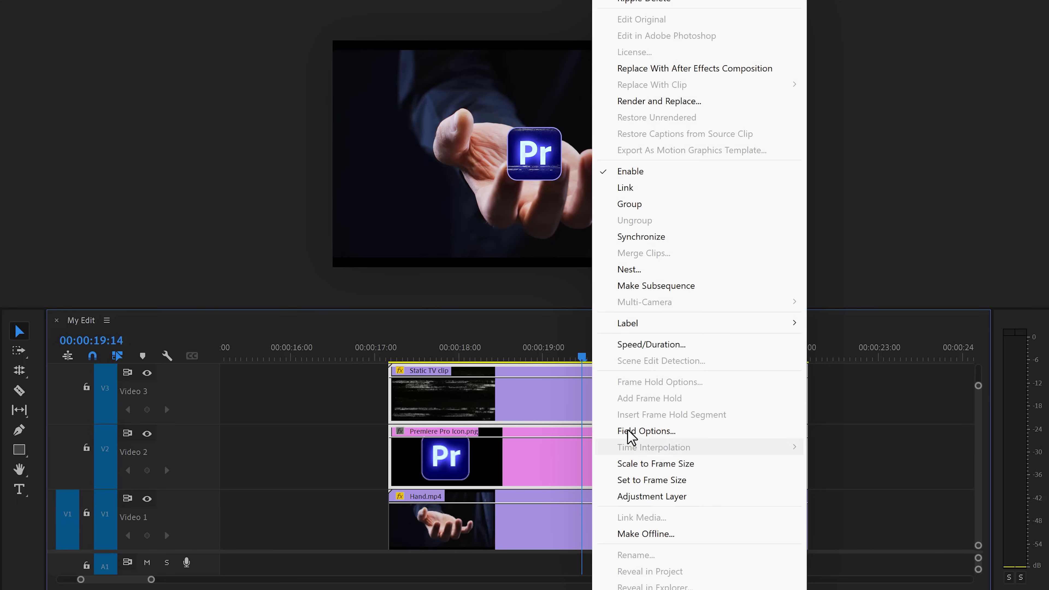
click(649, 272)
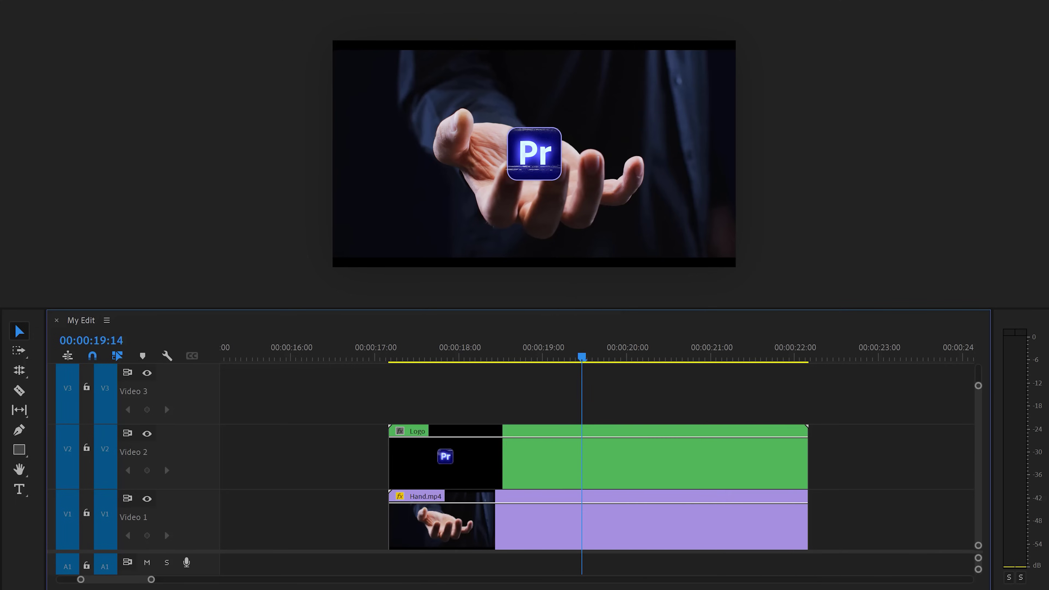
Set the Logo clip's Opacity blend mode to Linear Dodge (Add)
click(519, 471)
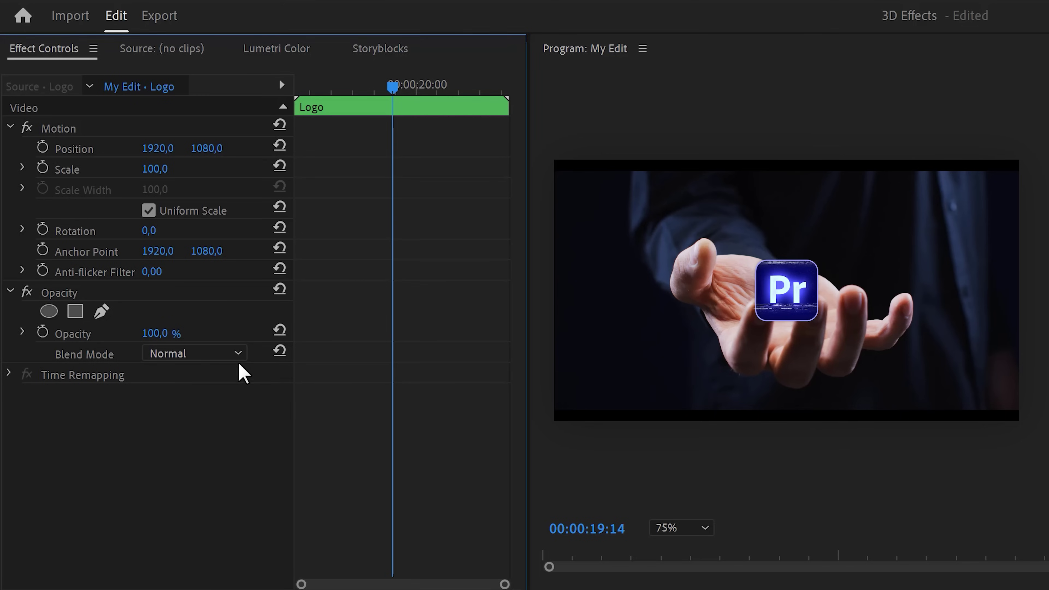
click(238, 358)
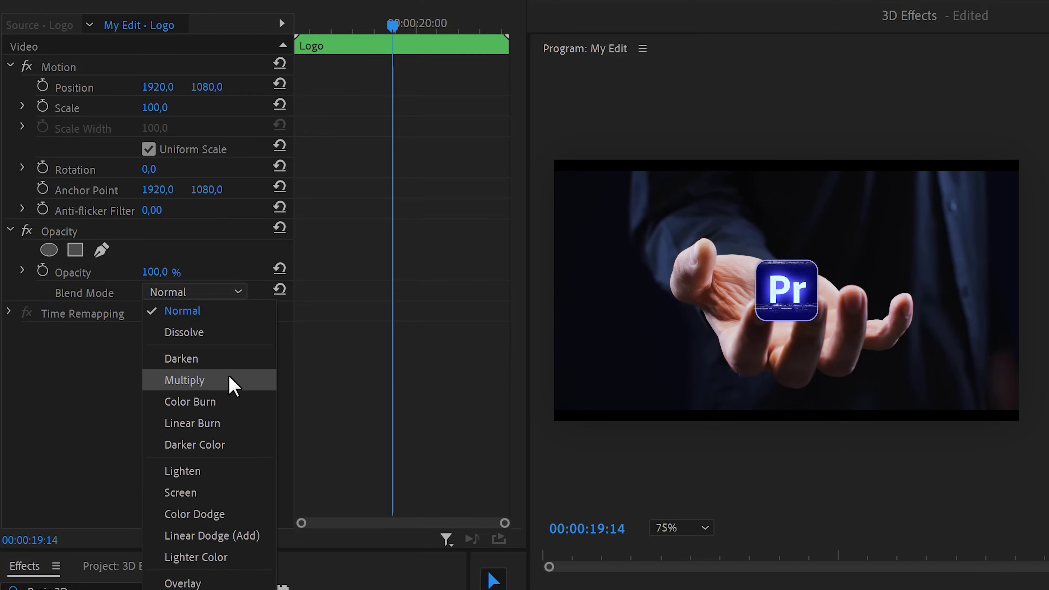
click(222, 439)
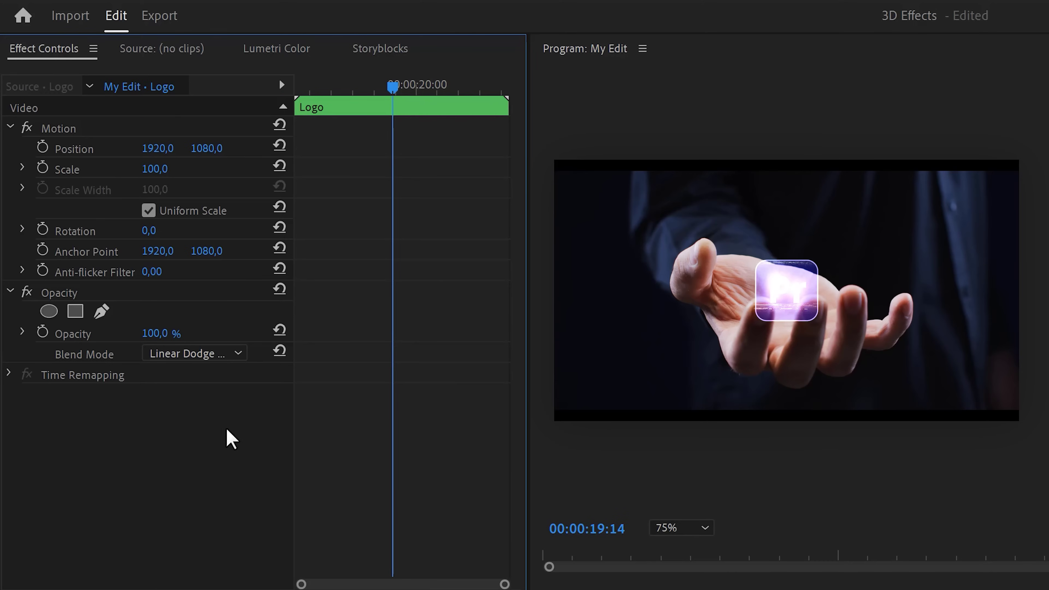
Drop the Logo's opacity to 0 and keyframe its Position every few frames to follow the palm
drag(157, 334, 104, 334)
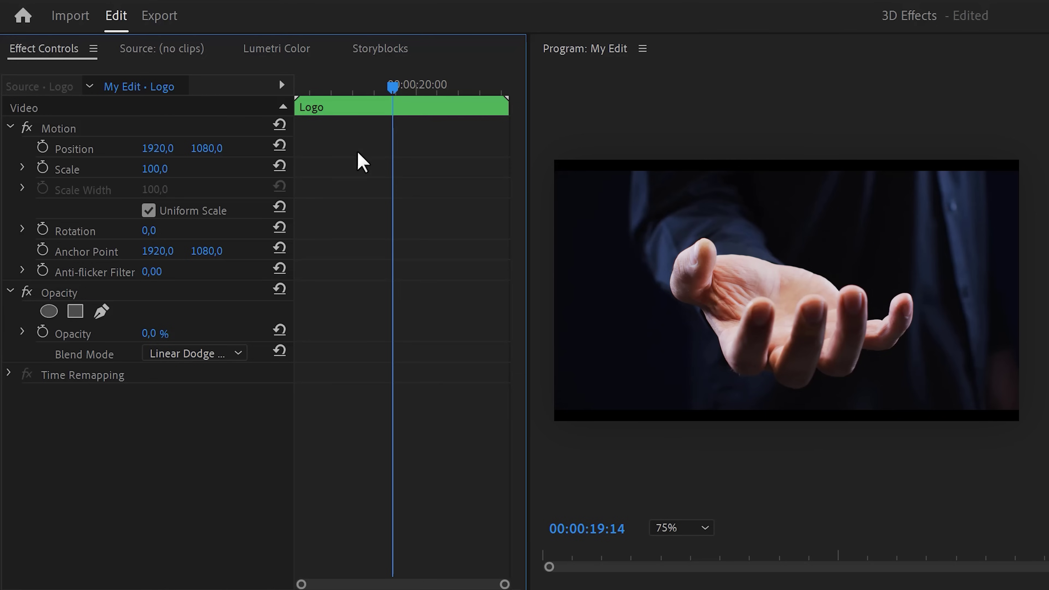
drag(392, 87, 284, 87)
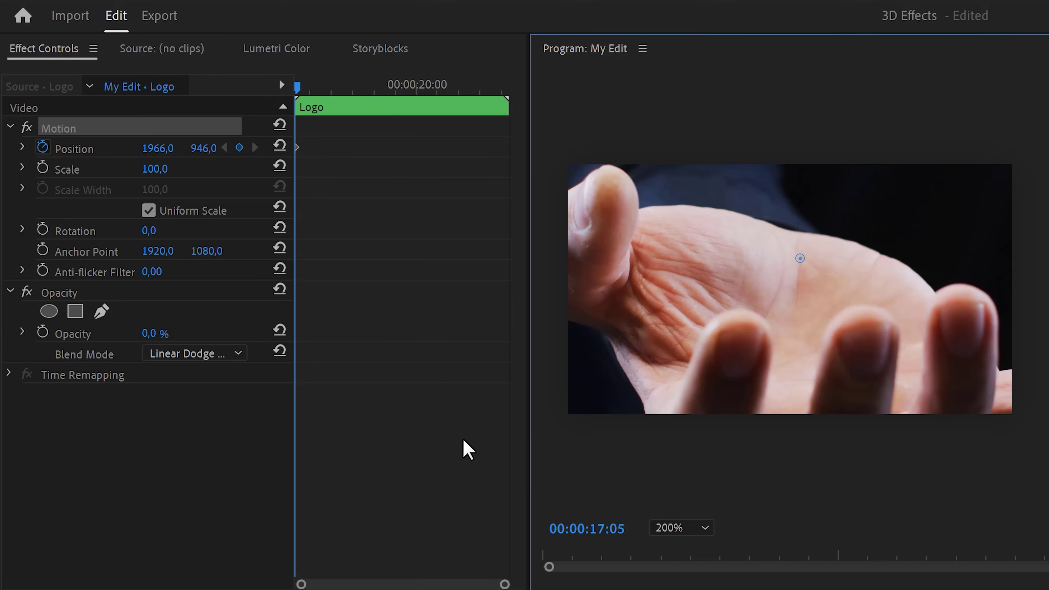
key(shift+Right)
click(464, 440)
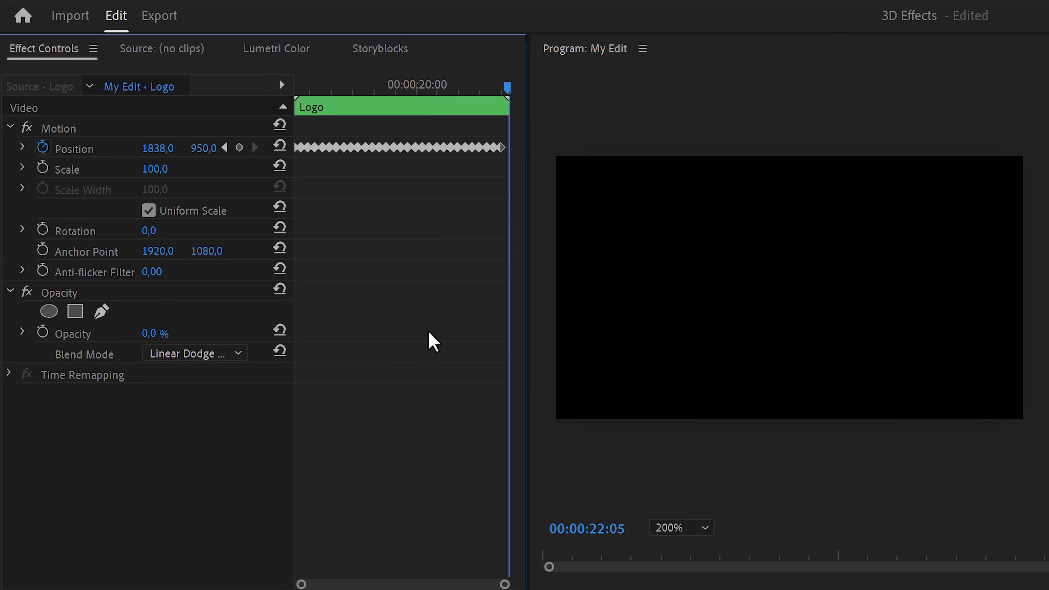
Restore the Logo to 100% opacity, enlarge it to 172,2 scale and preview the tracking
drag(152, 338, 195, 339)
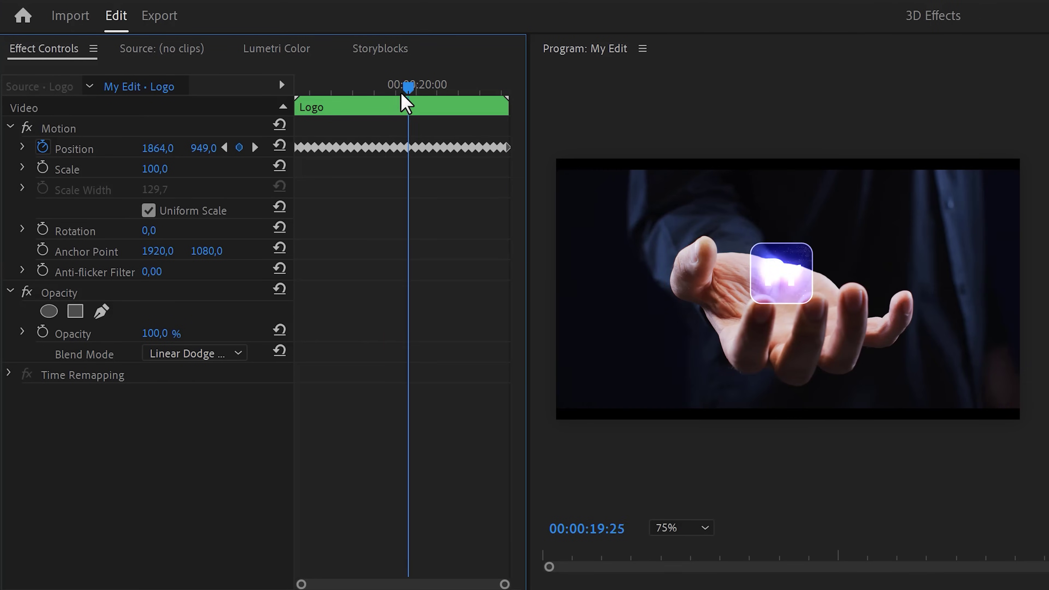
drag(402, 88, 358, 89)
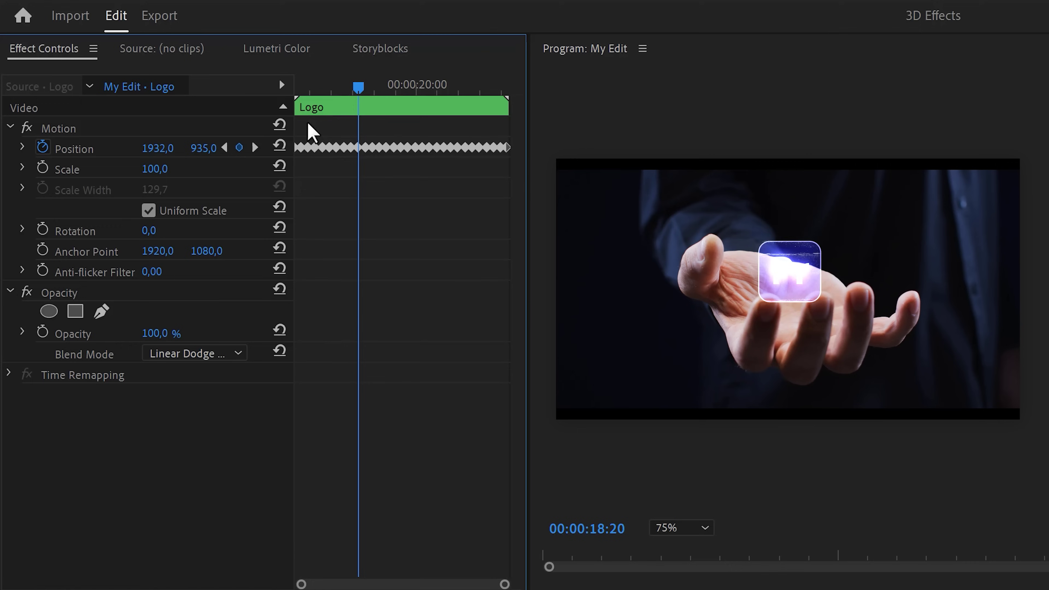
drag(154, 168, 185, 169)
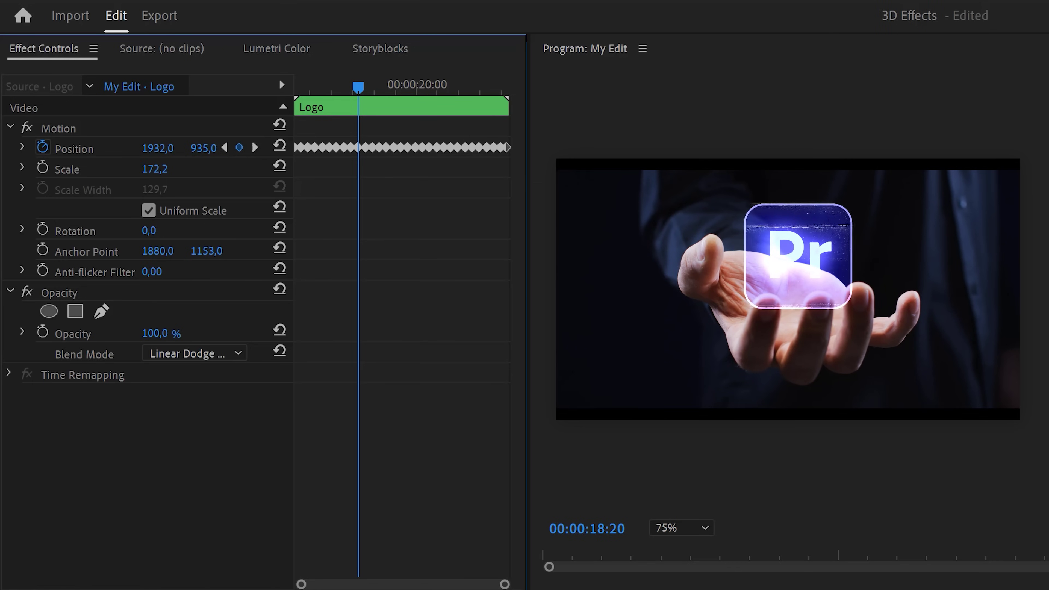
mouse_move(358, 88)
mouse_down()
mouse_move(342, 94)
mouse_move(382, 91)
mouse_move(346, 87)
mouse_up()
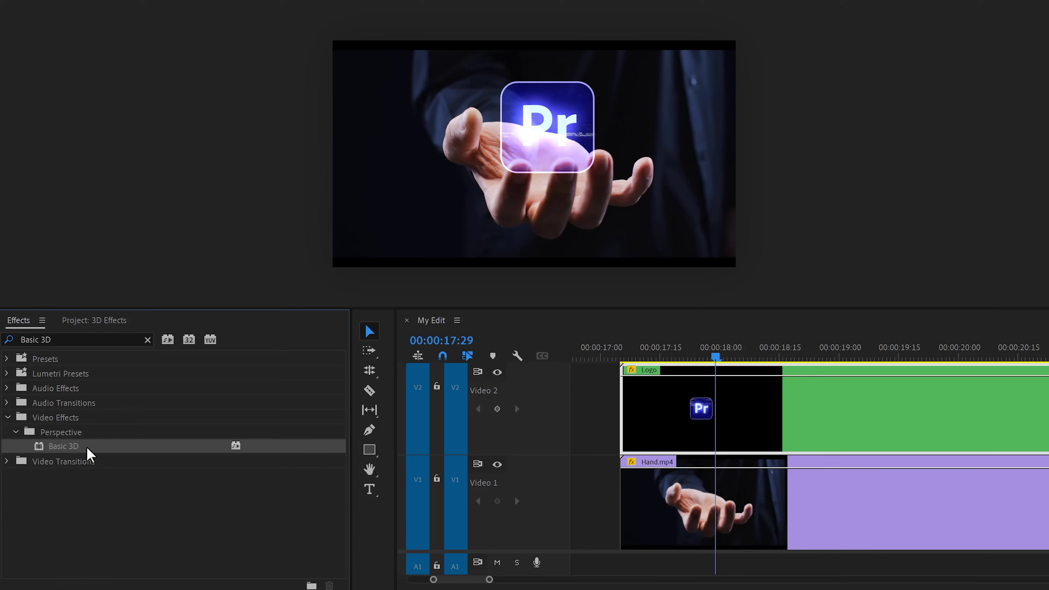
Apply the Basic 3D and Gaussian Blur effects to the Logo clip
drag(89, 455, 685, 421)
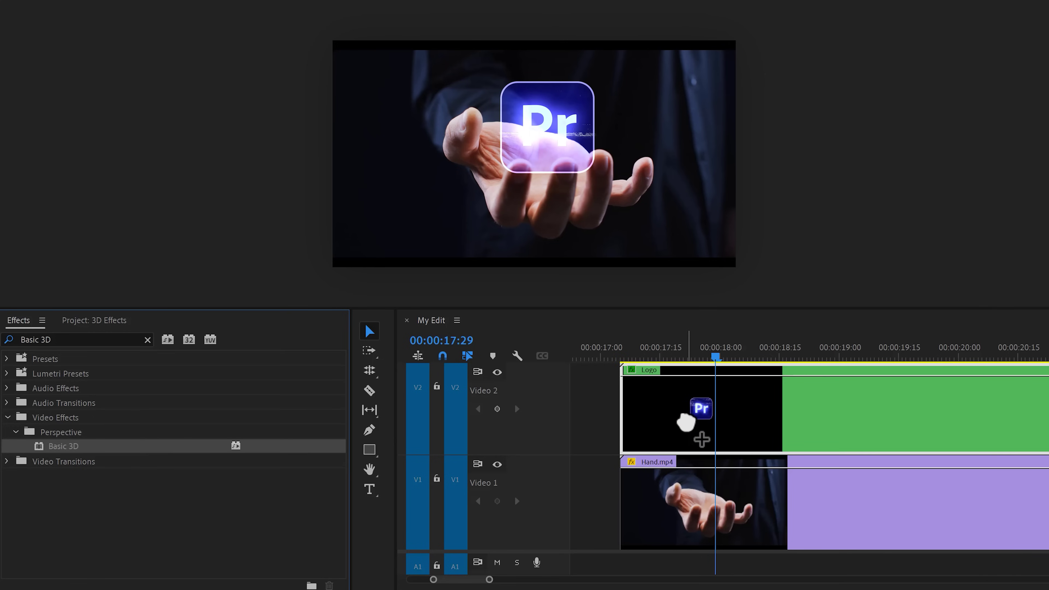
click(148, 339)
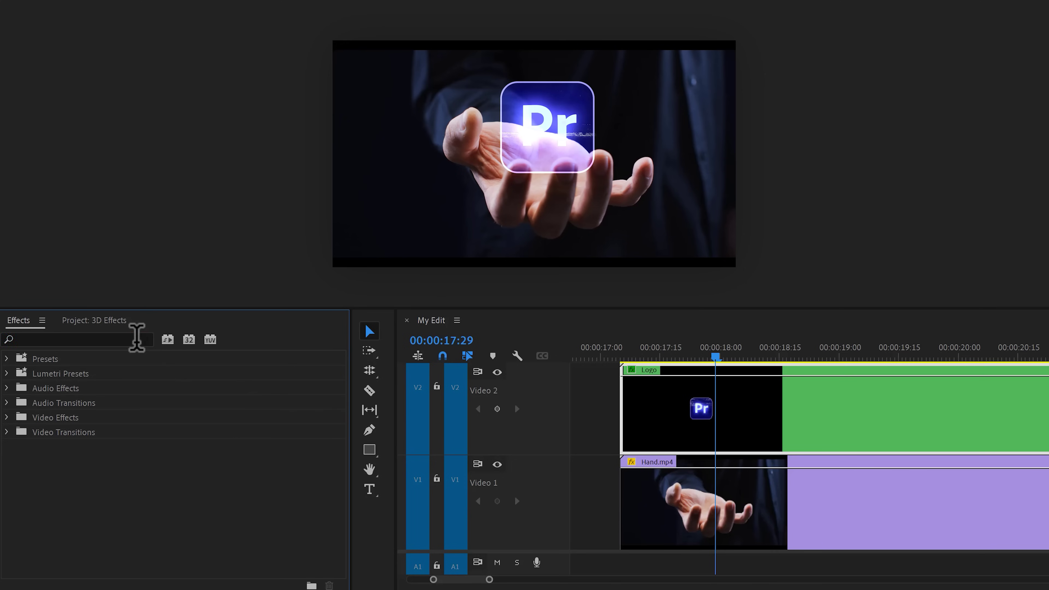
click(137, 337)
text(Gaussian Blur)
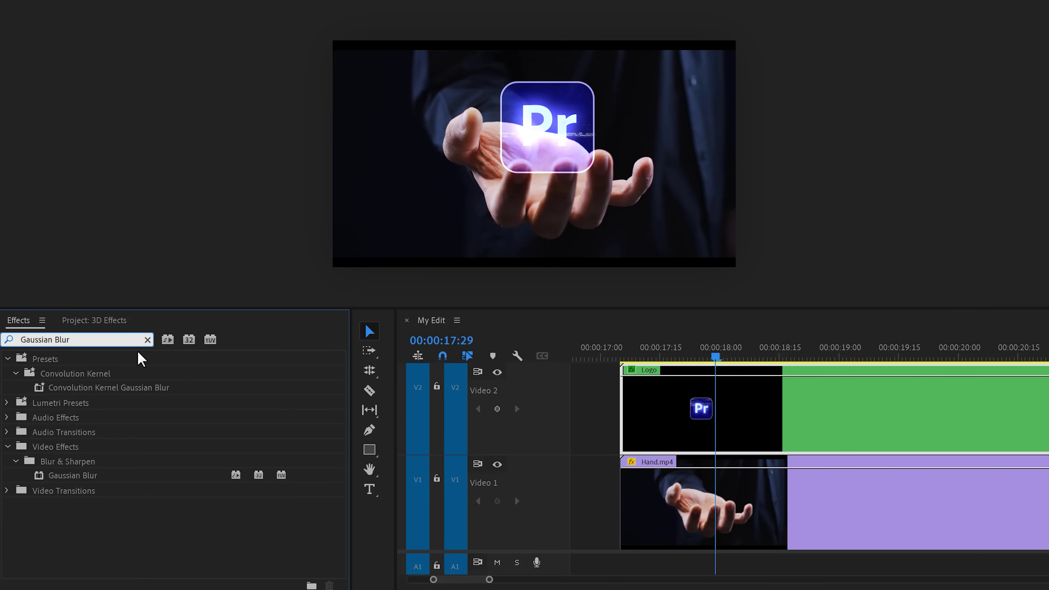
drag(94, 478, 749, 425)
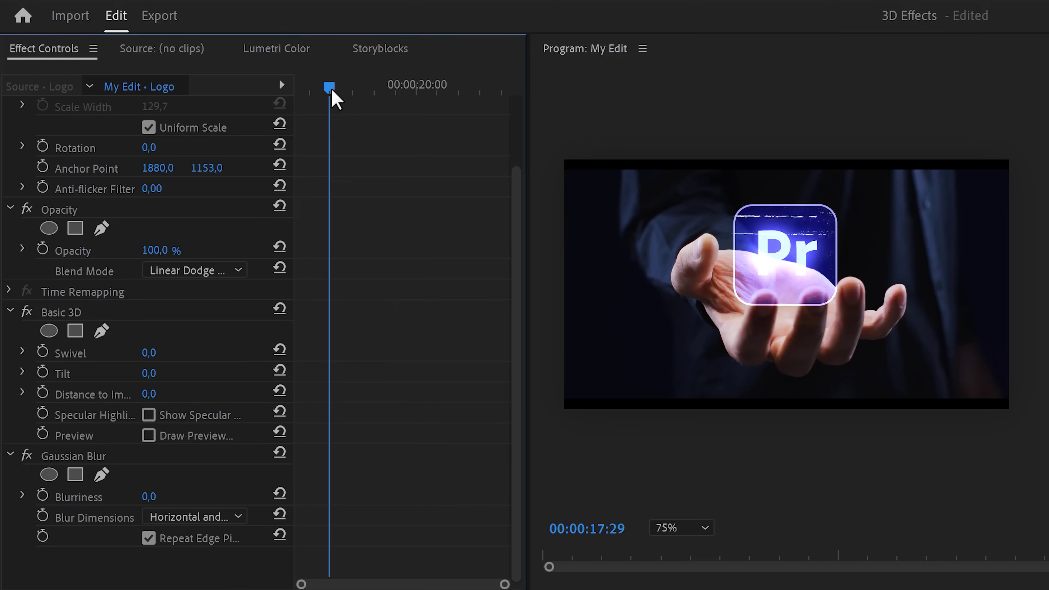
Keyframe Swivel from 0 to 2x3,0° with eased keyframes, and blur horizontally at 15
drag(333, 92, 296, 92)
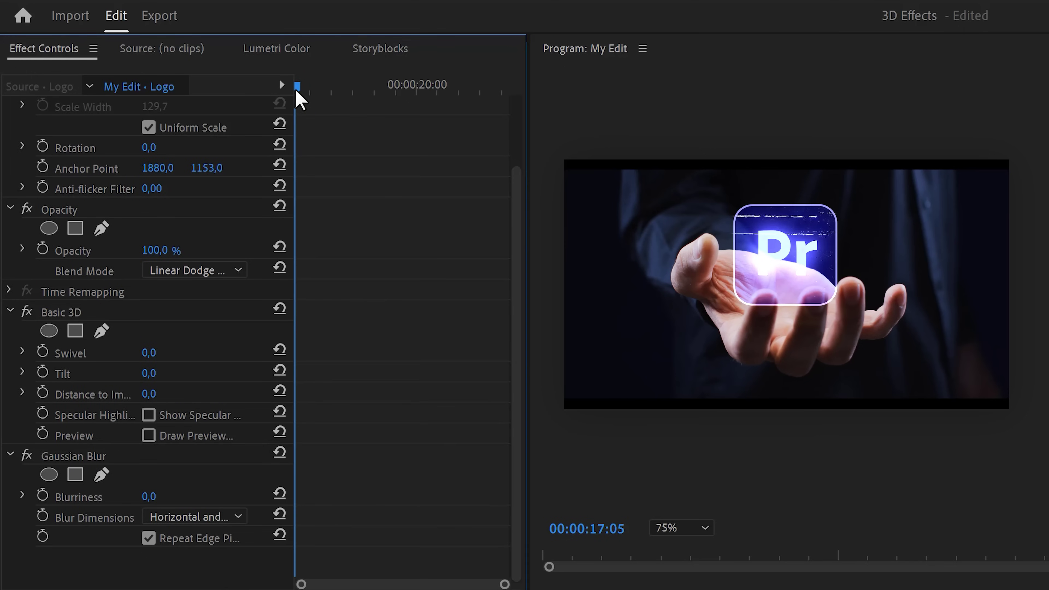
click(43, 352)
drag(306, 89, 512, 101)
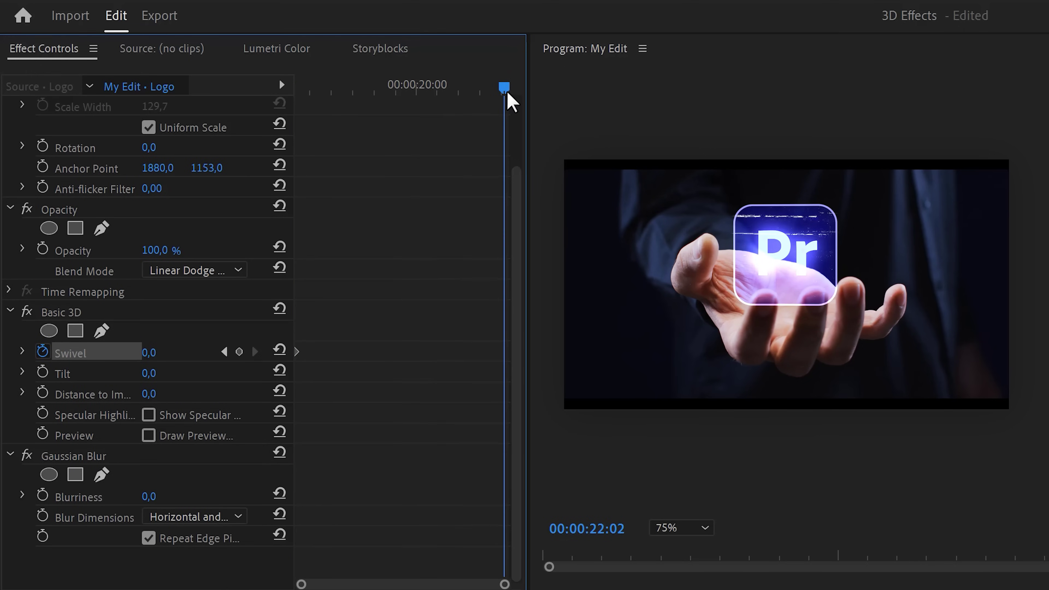
drag(149, 352, 186, 352)
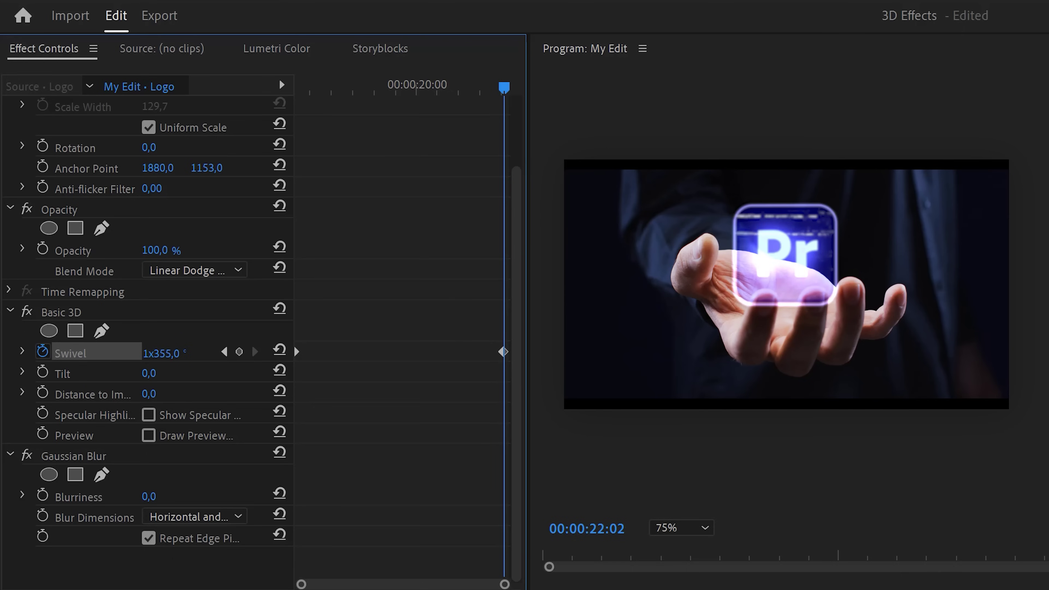
drag(507, 365, 295, 327)
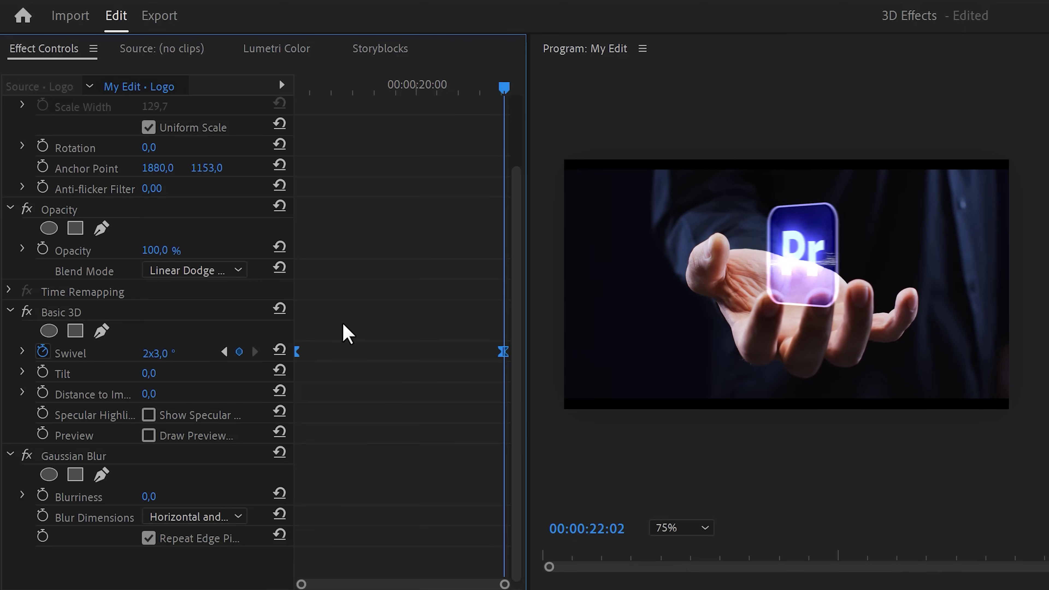
click(161, 496)
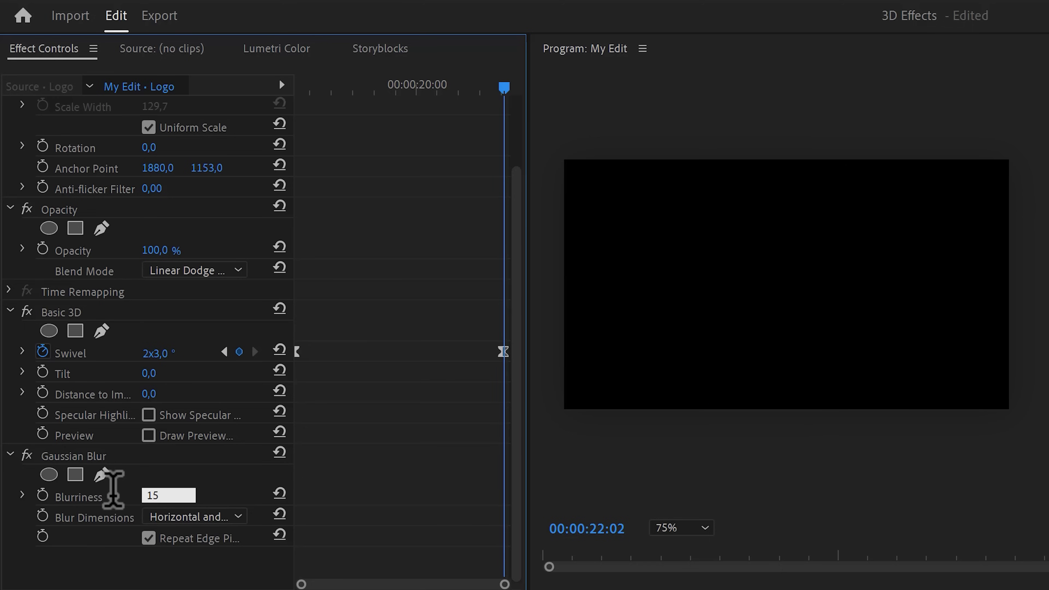
click(230, 517)
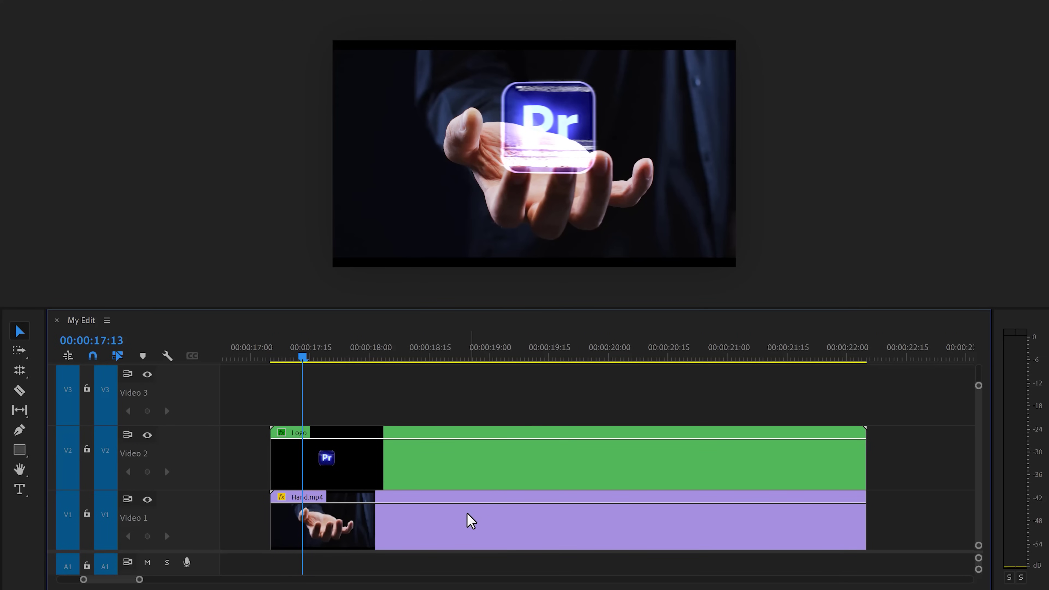
Duplicate Hand.mp4 onto Video 3 above the logo
drag(470, 522, 466, 406)
click(377, 410)
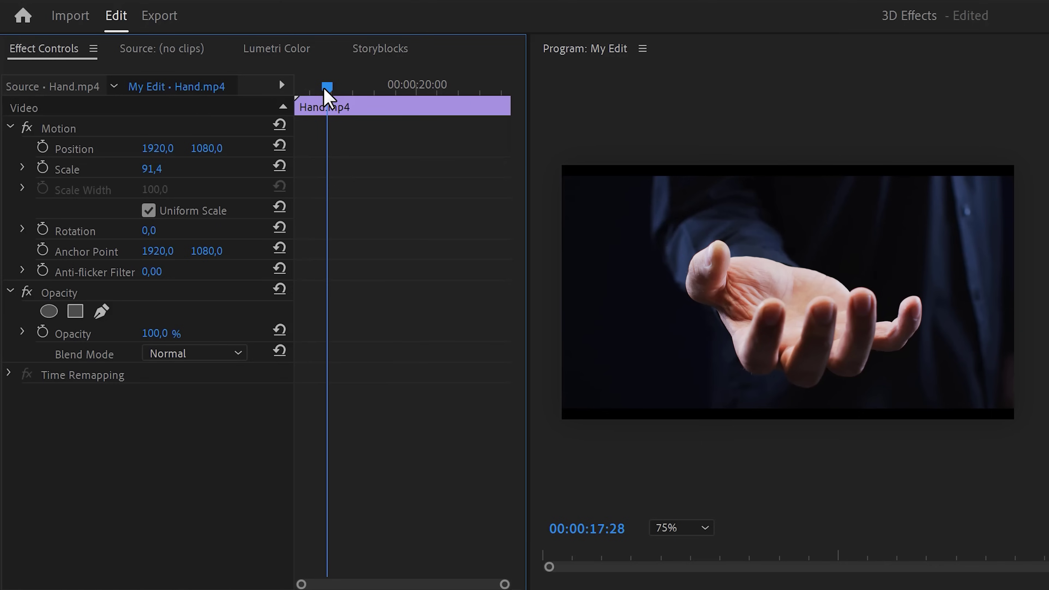
drag(324, 88, 291, 86)
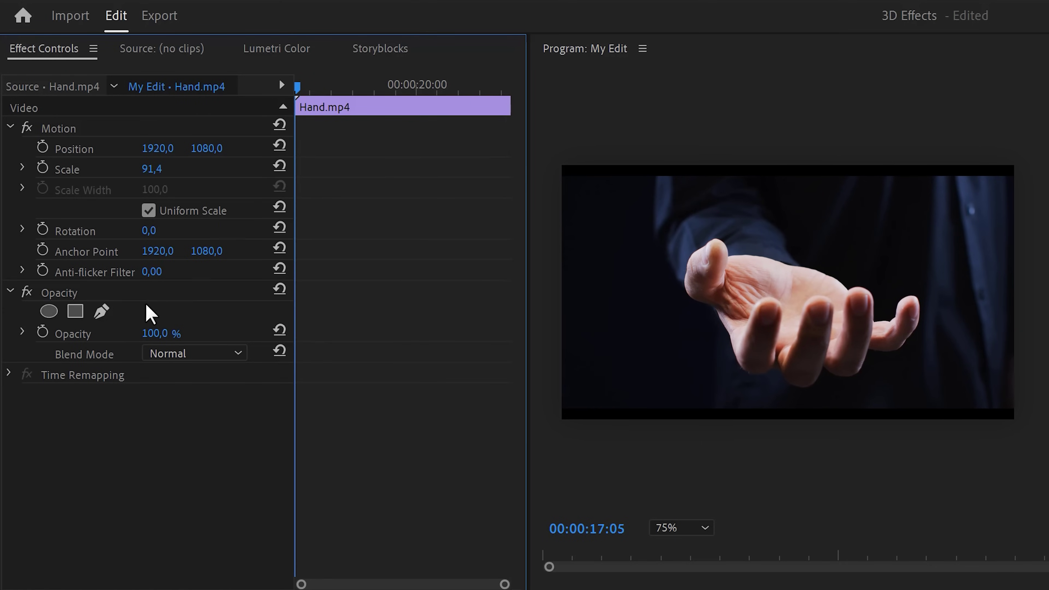
Draw a closed pen mask around the fingers on the Hand.mp4 copy
click(102, 313)
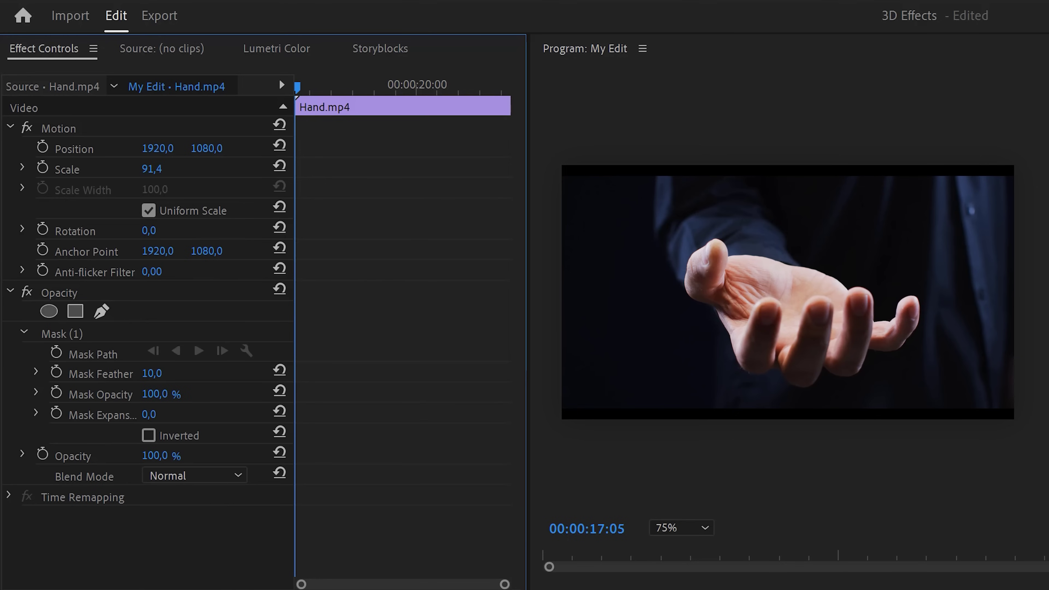
click(744, 330)
drag(771, 296, 752, 294)
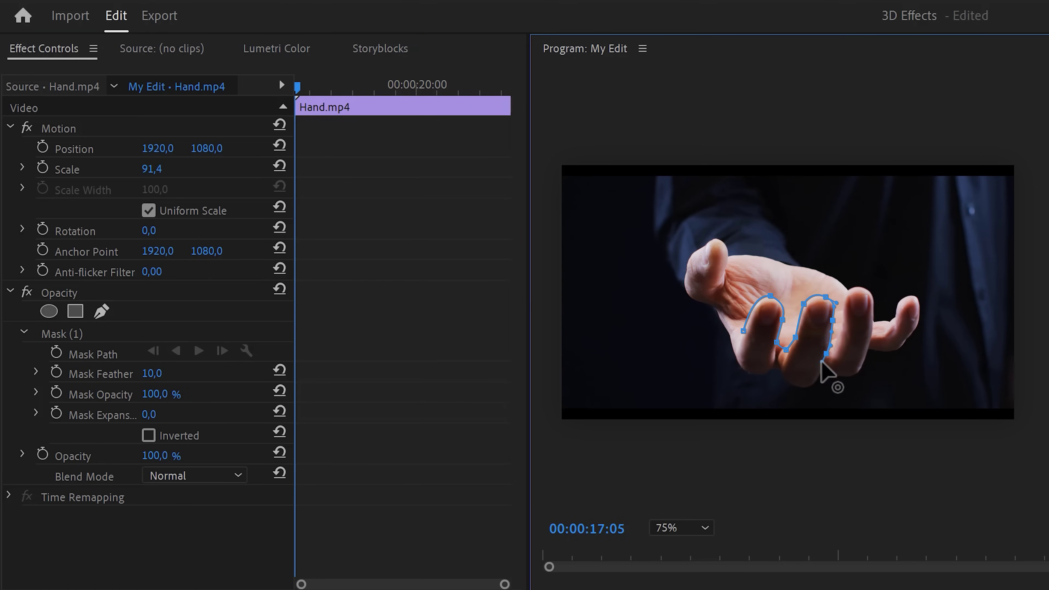
click(810, 384)
click(752, 373)
click(737, 344)
click(743, 331)
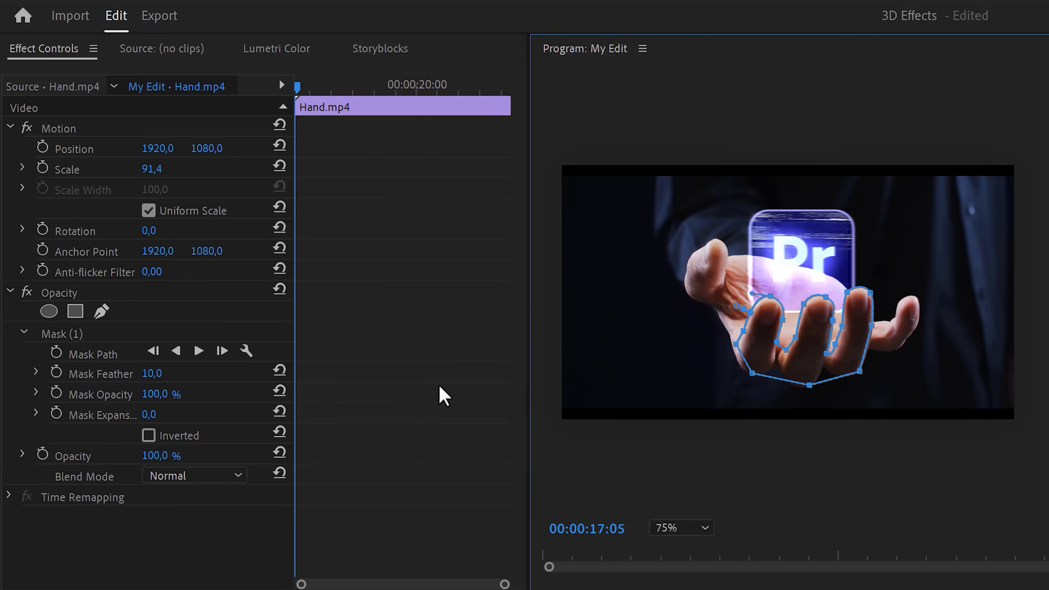
Track the finger mask forward through the Hand.mp4 copy
click(200, 352)
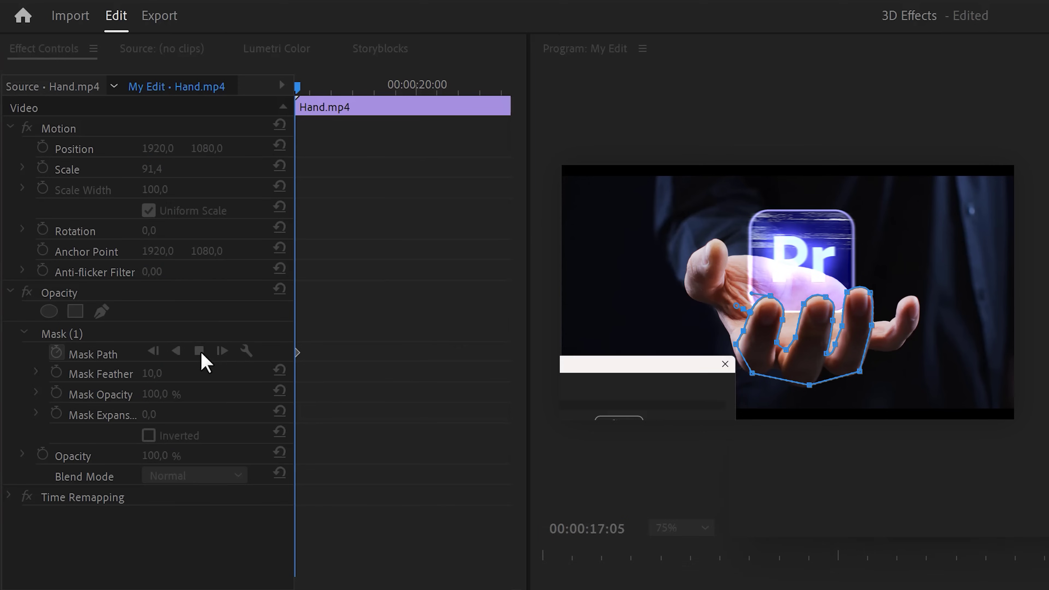